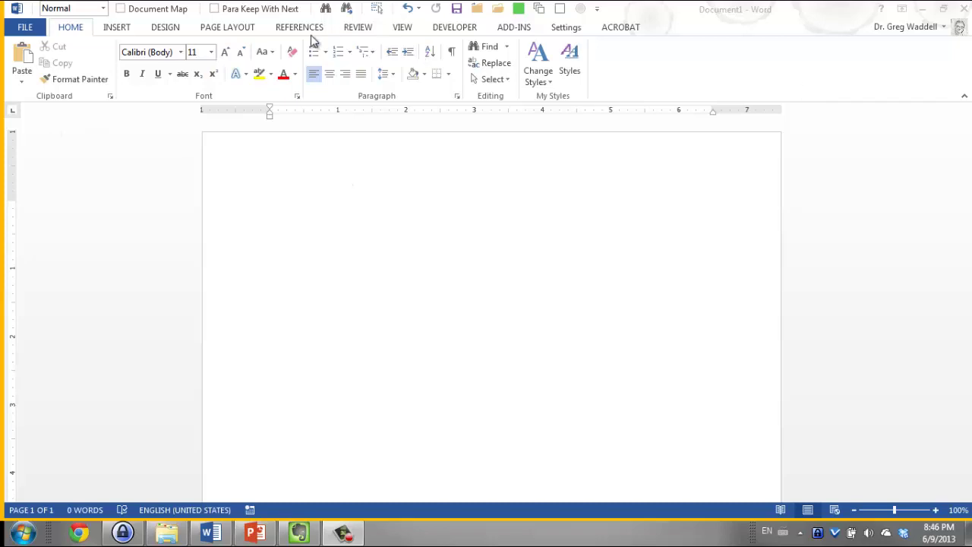
Insert a 4×4 table into the document.
left_click(118, 28)
left_click(96, 67)
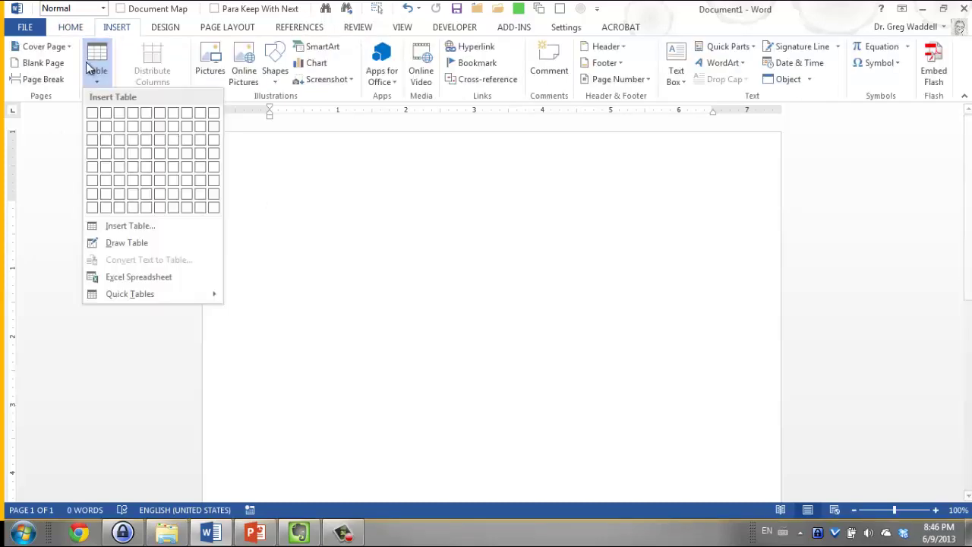
left_click(133, 155)
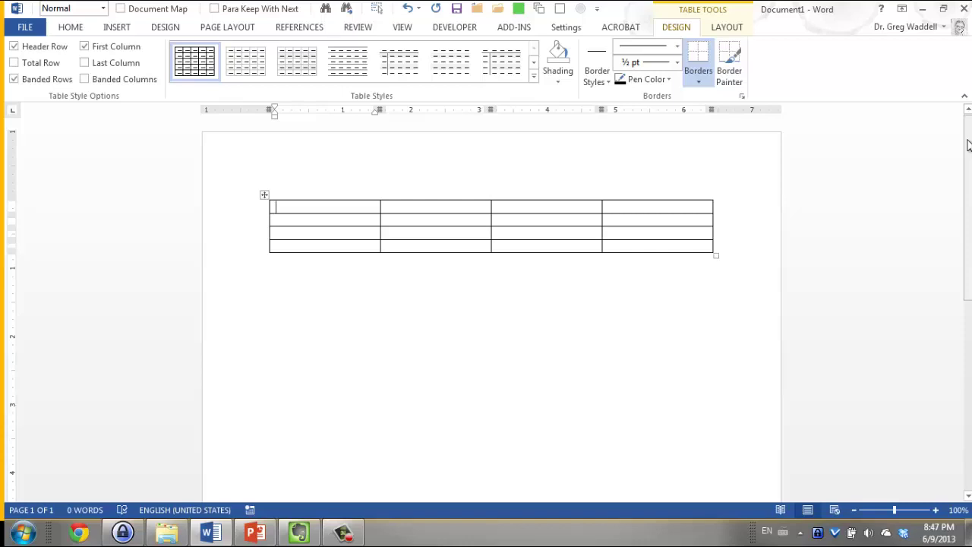
Label the first three header cells Book, Date and Author.
type("Book")
key("Tab")
type("Date")
key("Tab")
type("Author")
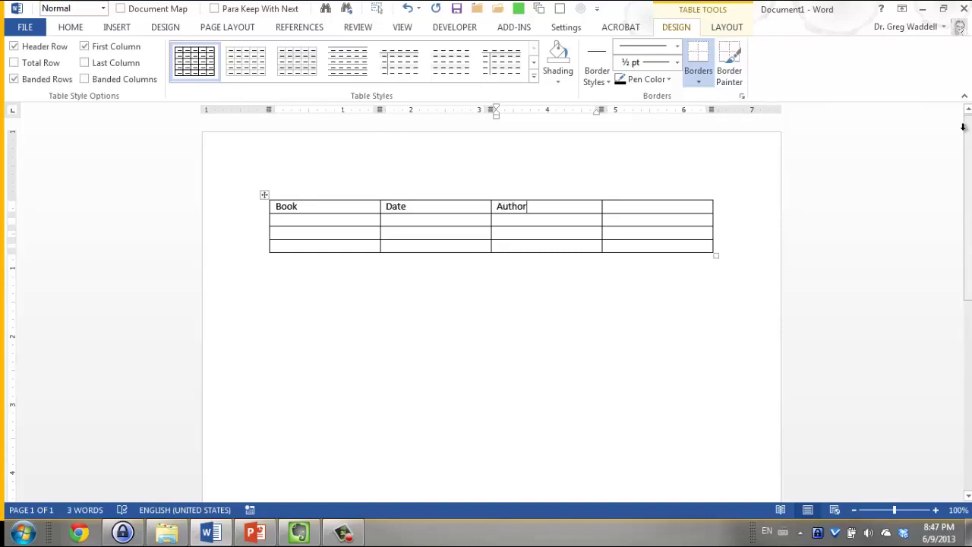
Delete the empty fourth column, leaving only the Book, Date and Author columns.
left_click(666, 197)
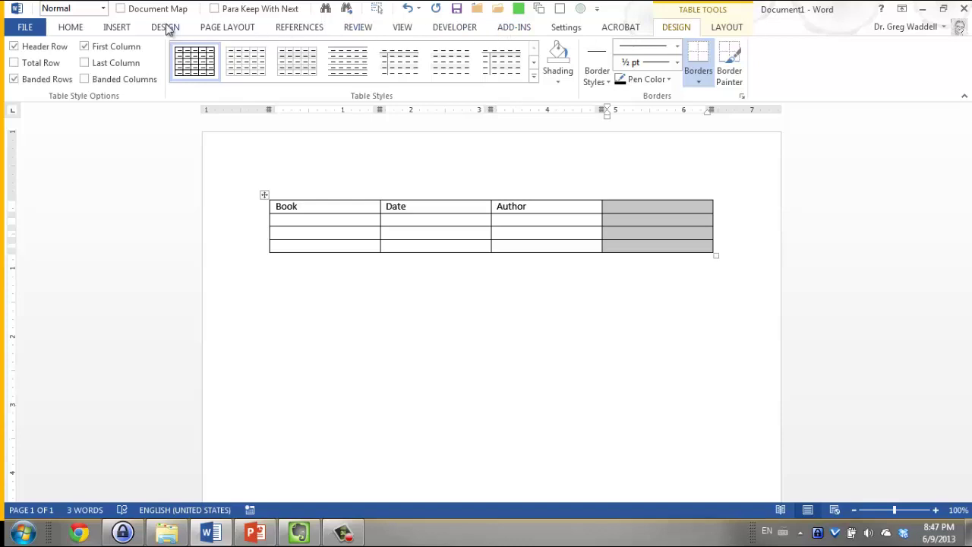
left_click(223, 32)
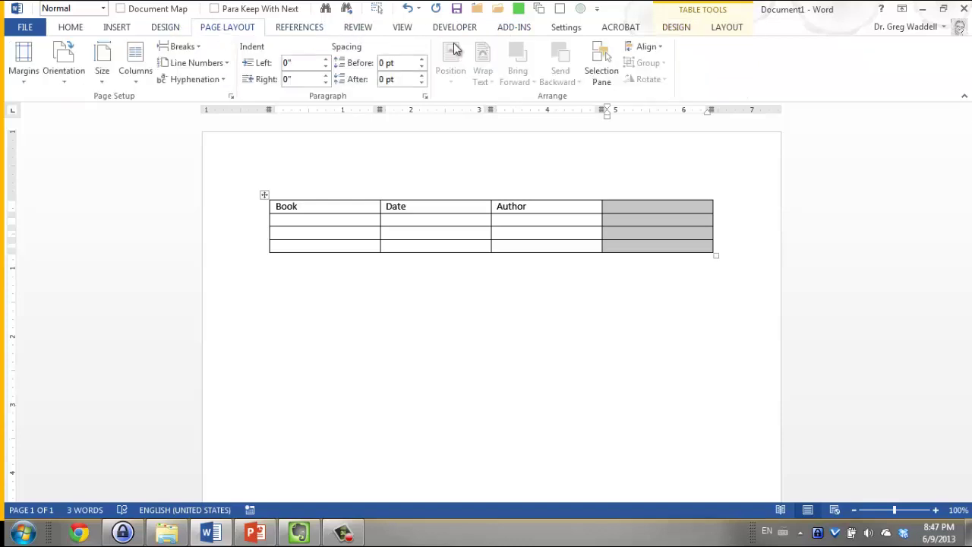
left_click(687, 29)
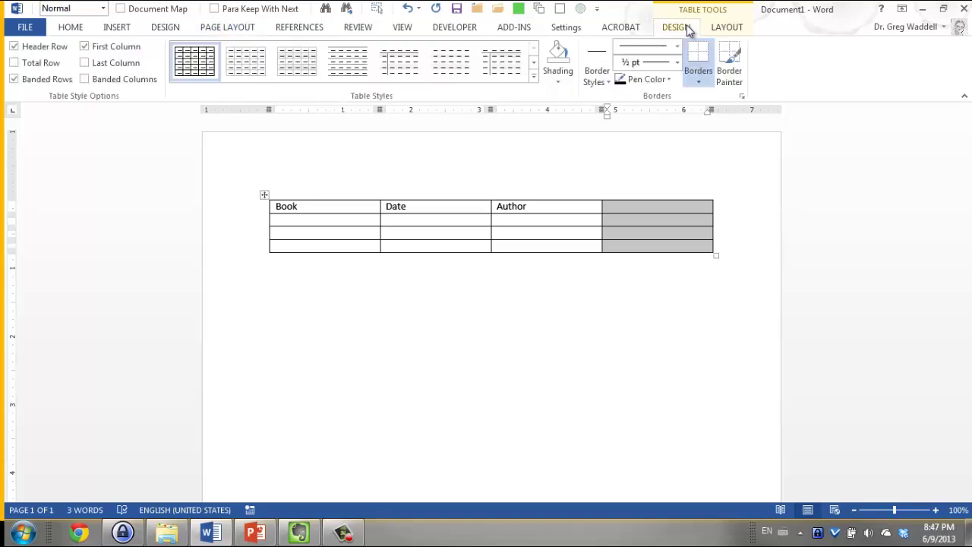
left_click(727, 30)
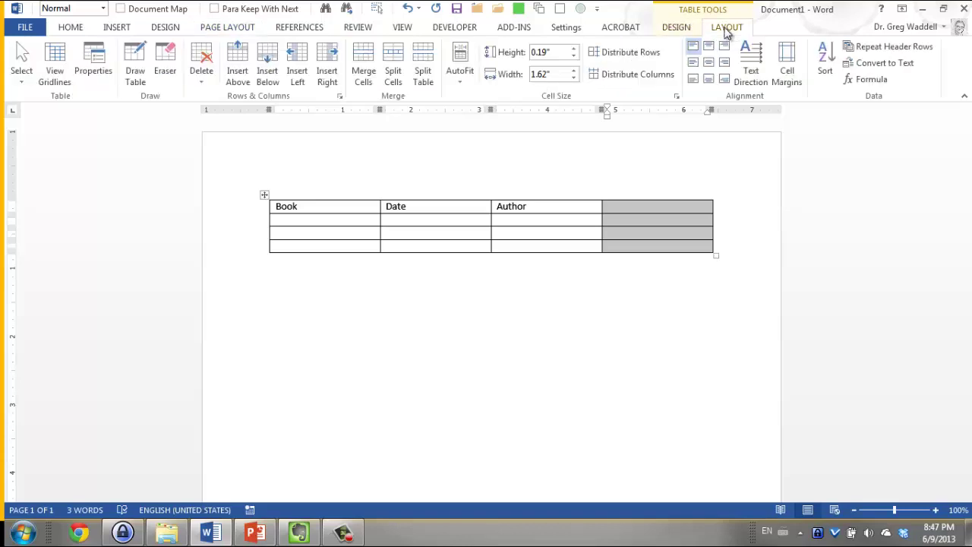
left_click(201, 88)
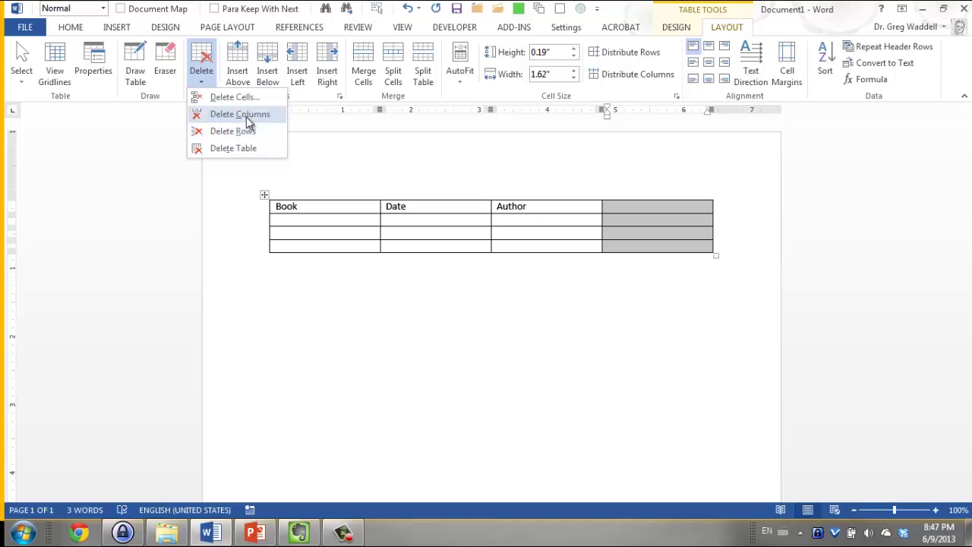
left_click(249, 122)
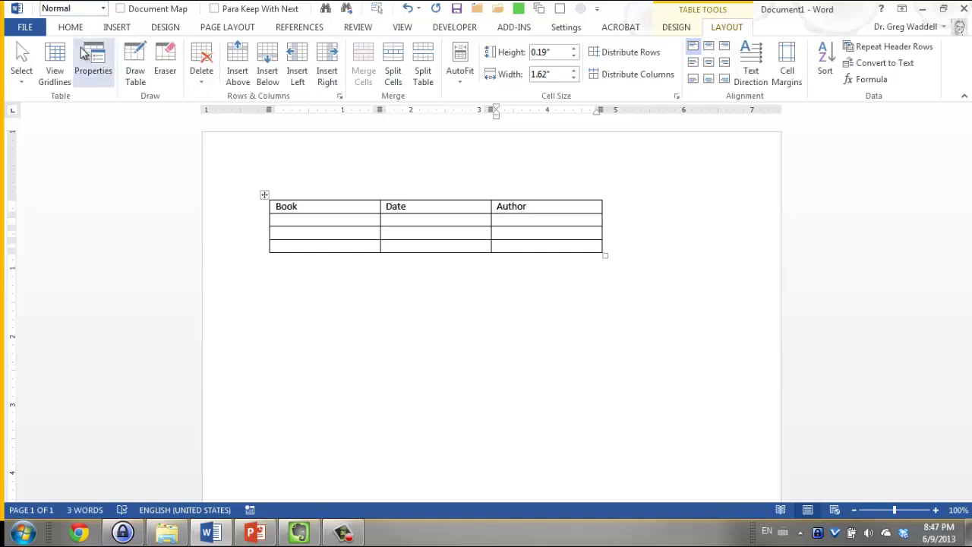
Select the whole table and AutoFit it to the window's full page width.
left_click(460, 81)
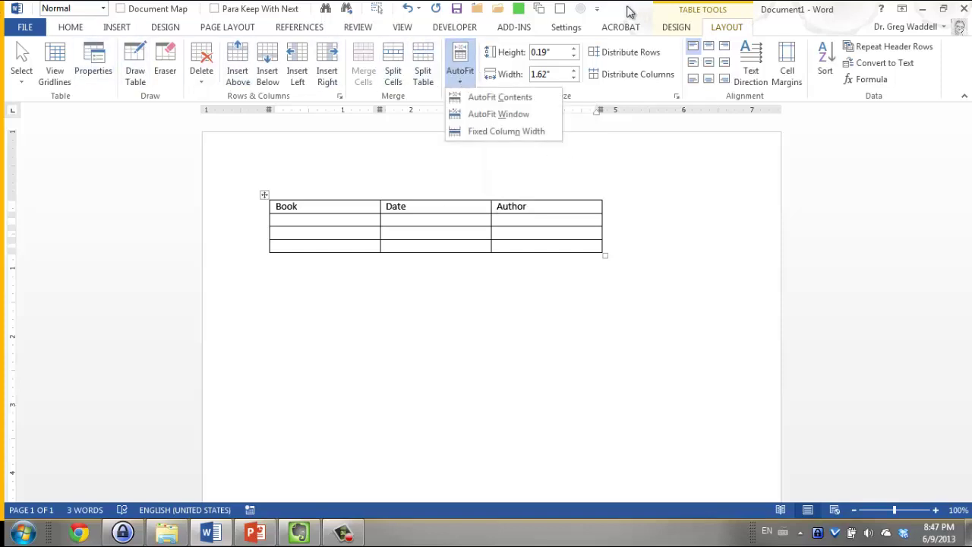
left_click(621, 18)
left_click(20, 72)
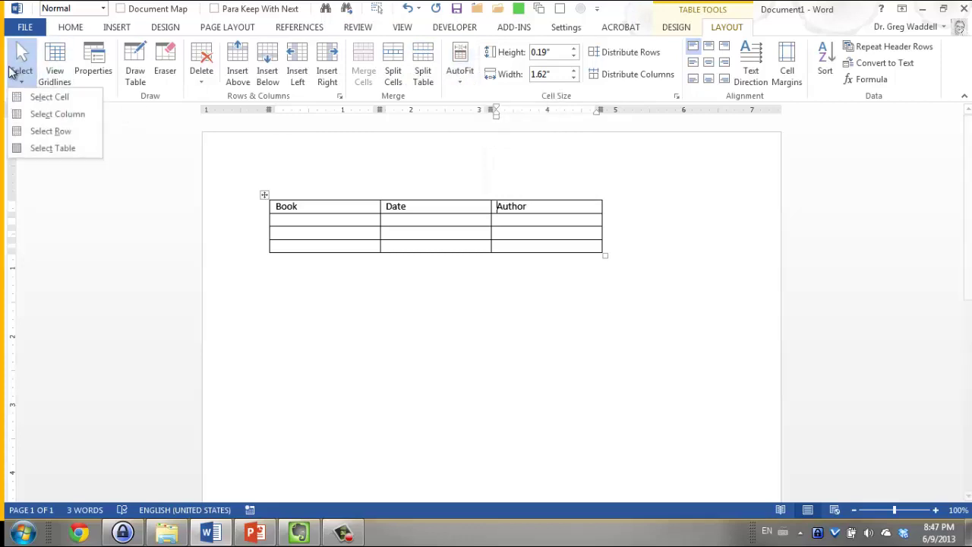
left_click(33, 150)
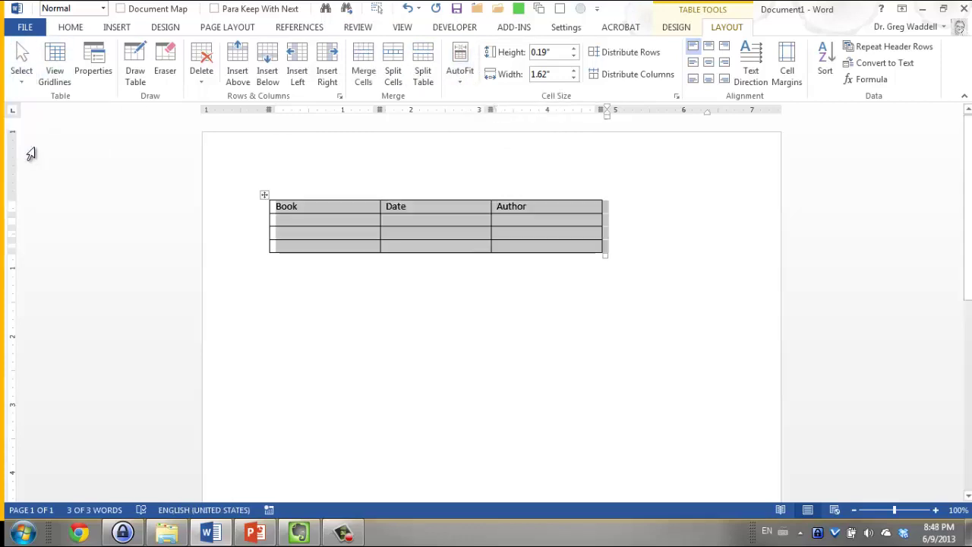
left_click(460, 64)
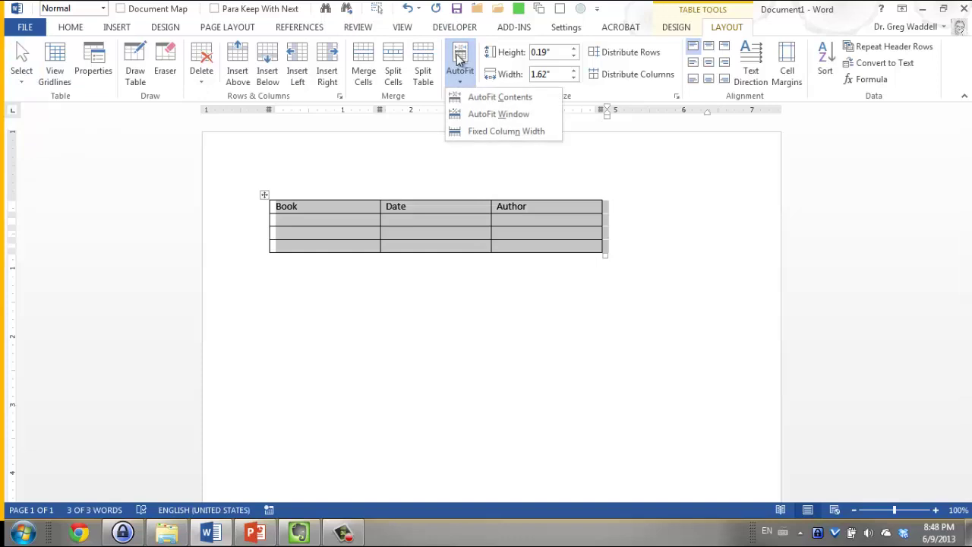
left_click(472, 115)
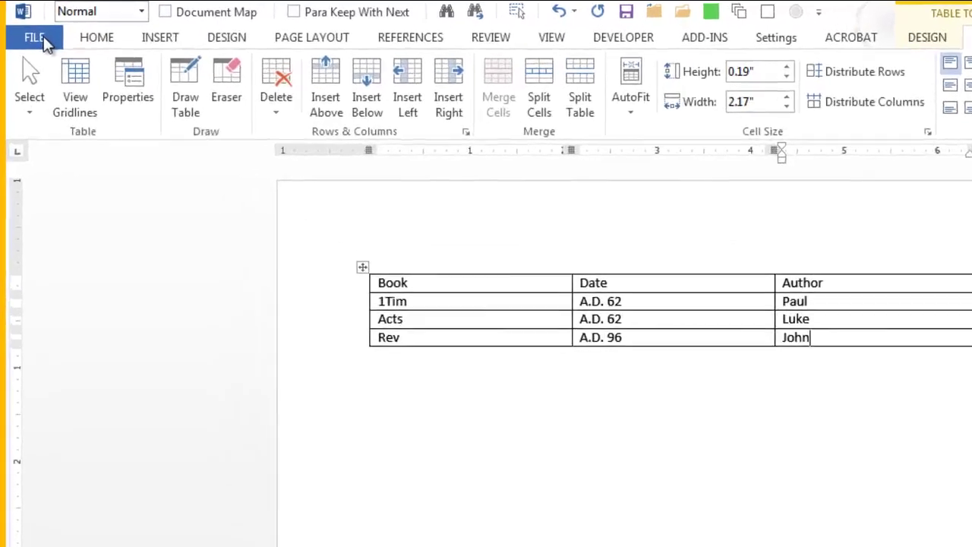
Bring up the Export page's Change File Type list of save formats.
left_click(44, 40)
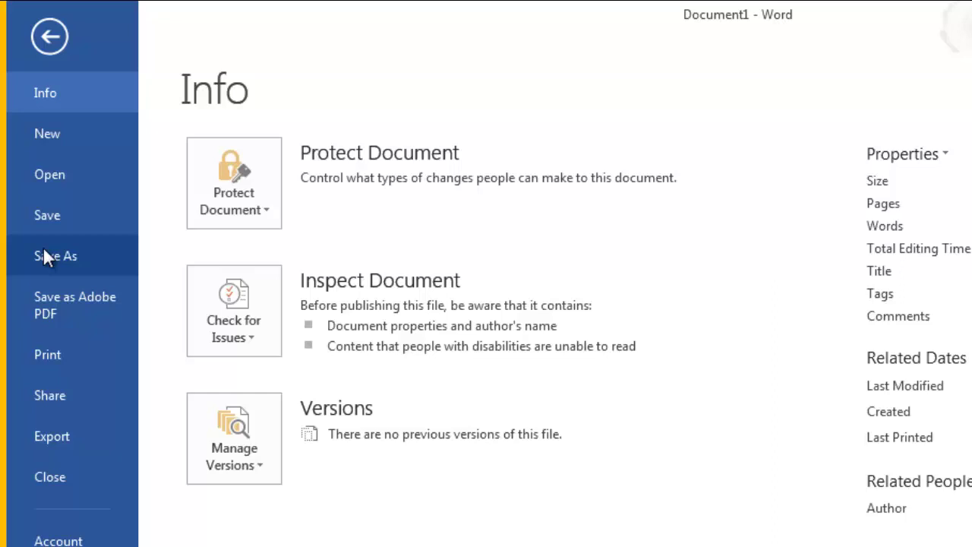
left_click(43, 249)
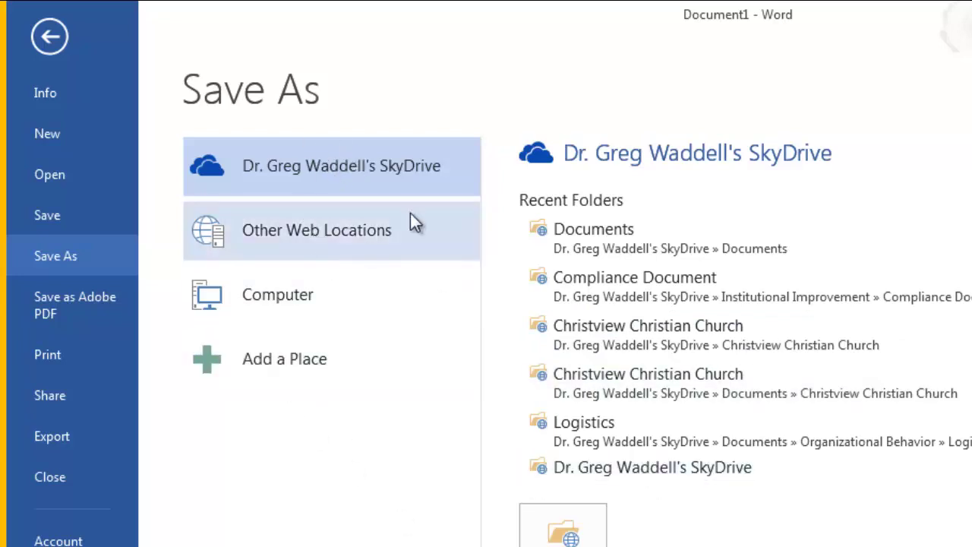
left_click(52, 438)
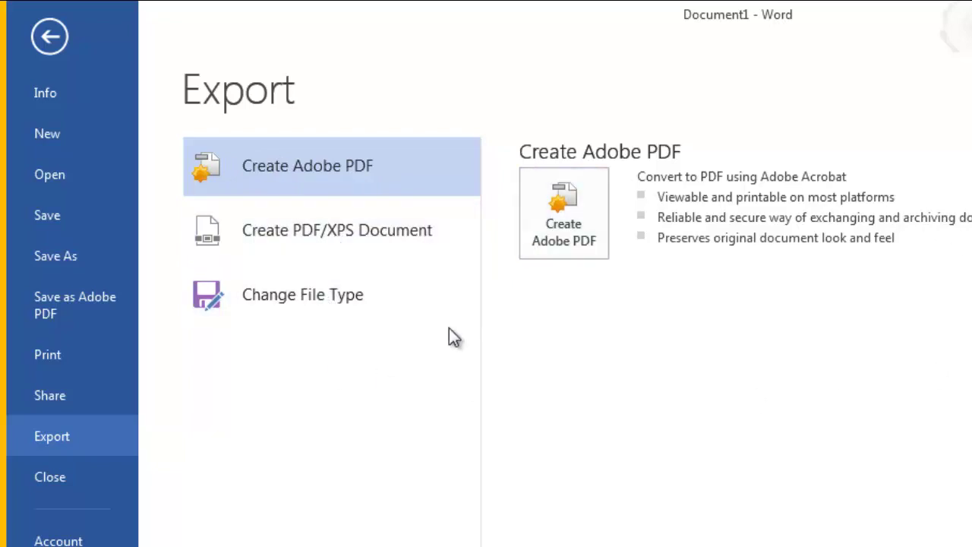
left_click(275, 293)
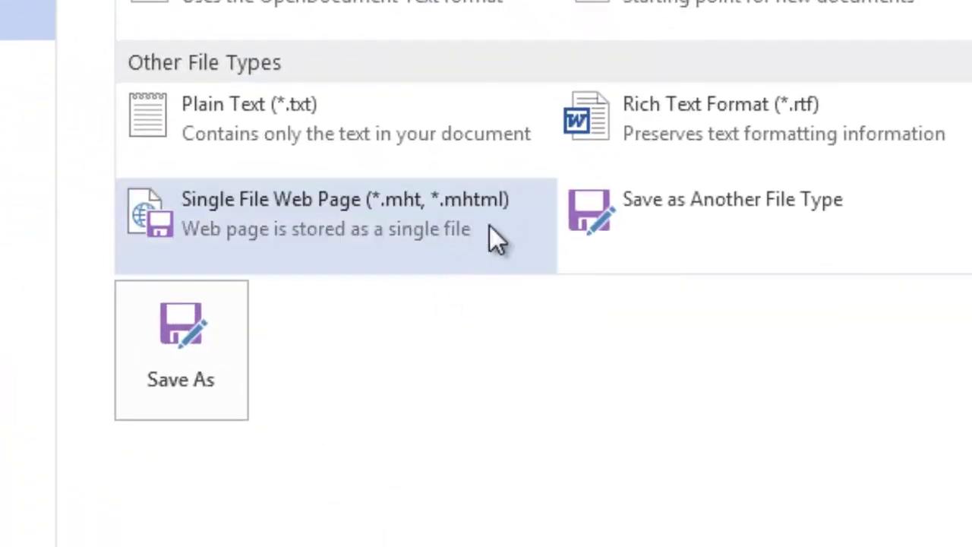
In Save As, set the type to Web Page (*.htm;*.html) and name it Simple-Table-MS-Word.
left_click(387, 221)
left_click(199, 352)
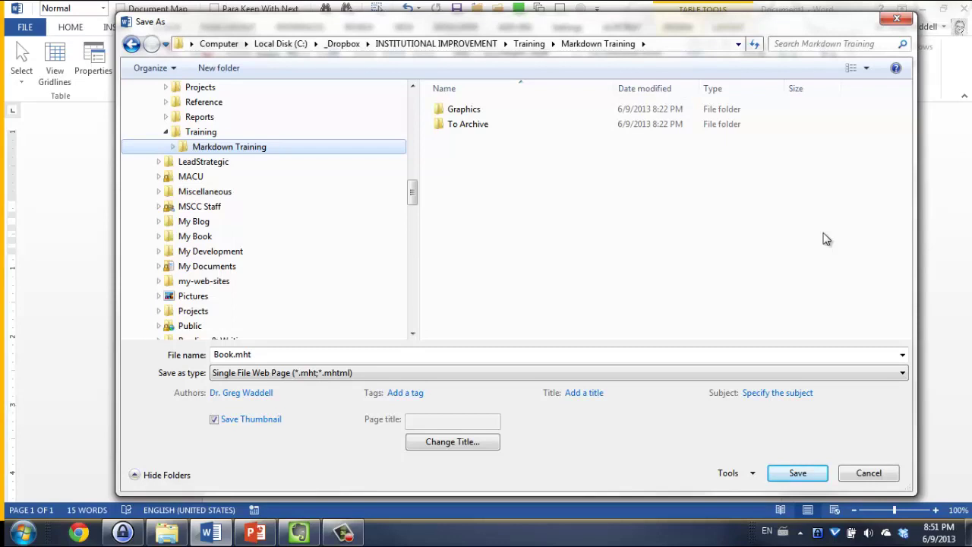
double_click(223, 354)
key("shift+Left")
key("shift+Left")
key("shift+Left")
key("shift+Left")
key("shift+Left")
key("shift+Right")
type("S")
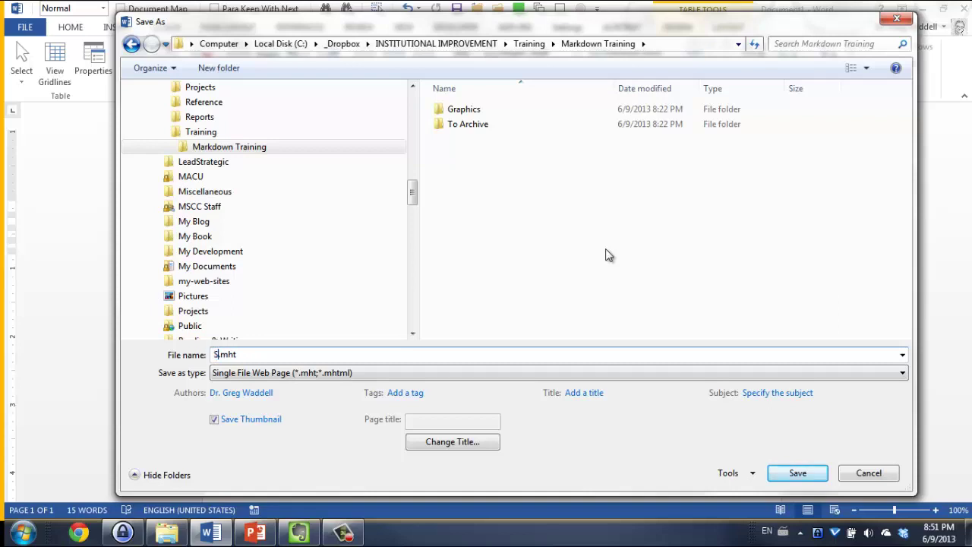
type("imple-Table")
left_click(832, 375)
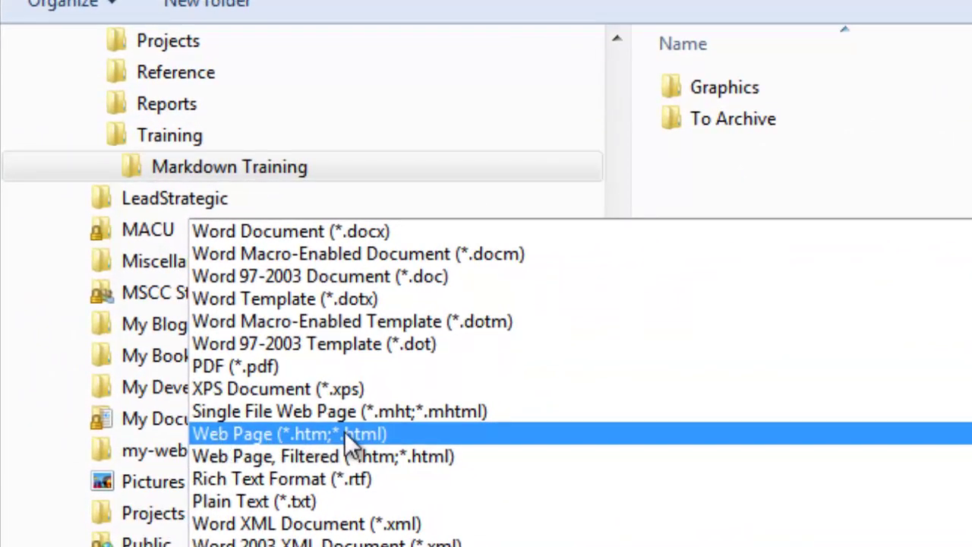
left_click(355, 433)
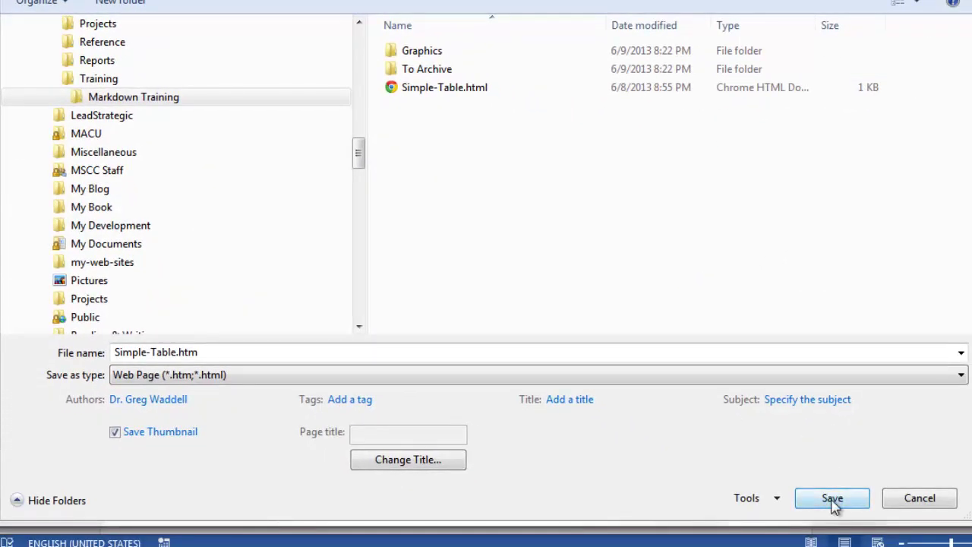
left_click(178, 352)
type("-")
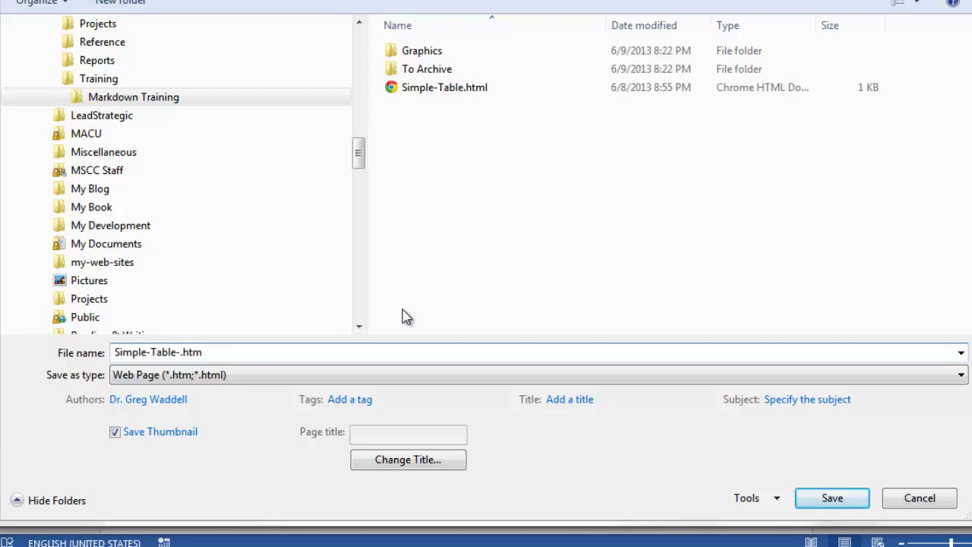
type("MS-Word")
Save the web page, close Word and launch NoteTab Pro from the Start menu.
left_click(843, 498)
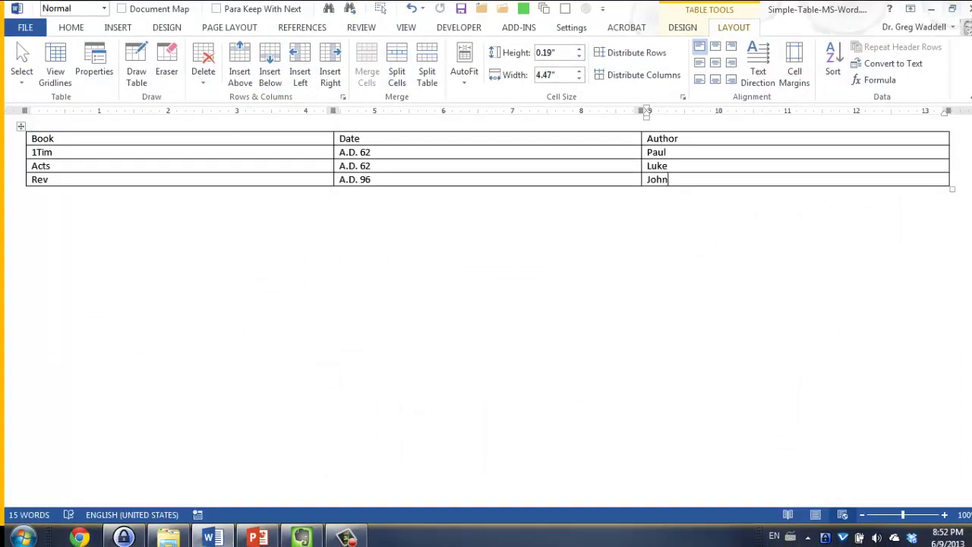
key("alt+F4")
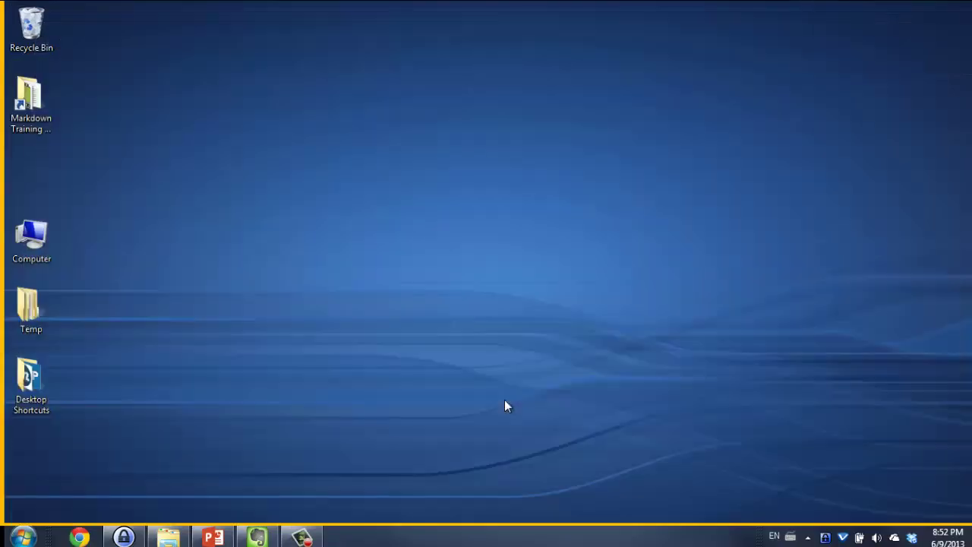
left_click(23, 531)
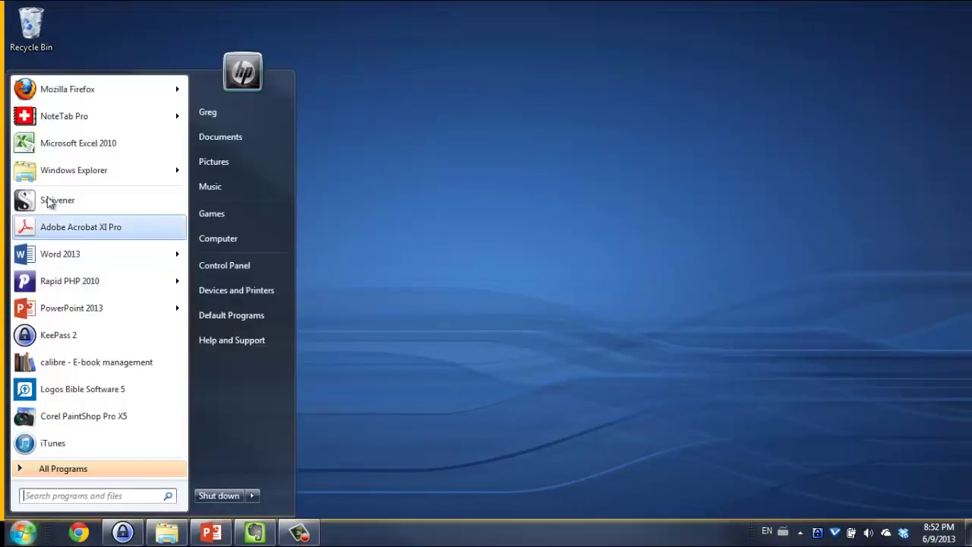
left_click(64, 118)
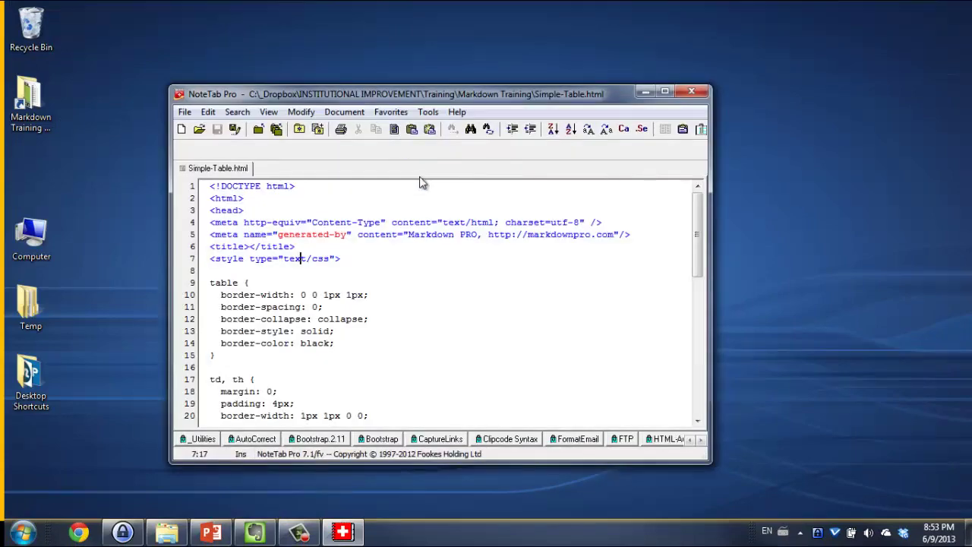
Close Simple-Table.html and open Simple-Table-MS-Word.htm with the editor maximized.
left_click(258, 128)
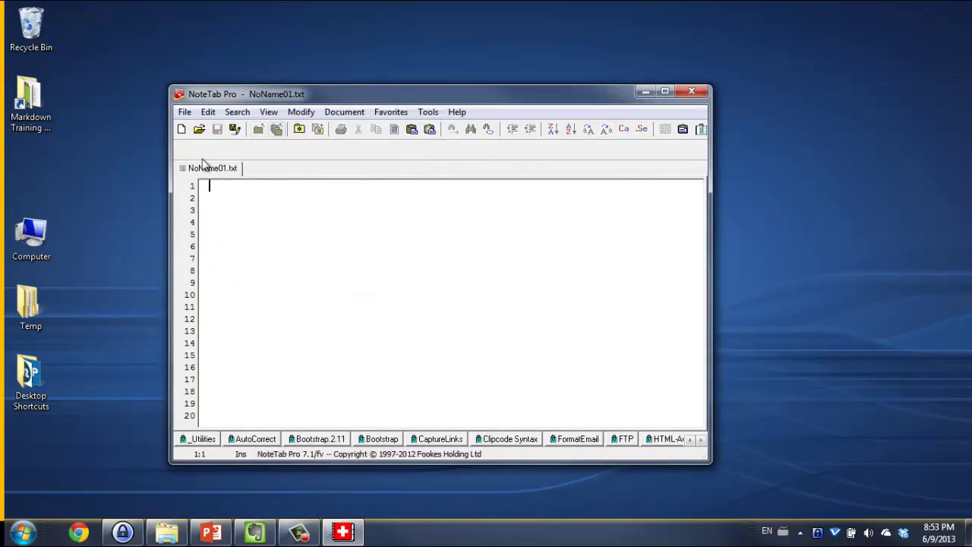
left_click(199, 129)
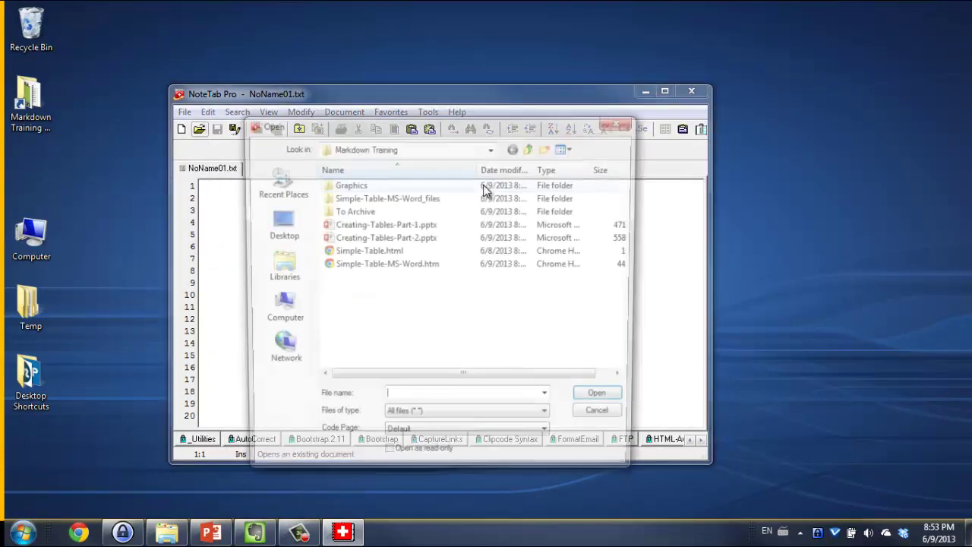
left_click_drag(561, 128, 570, 48)
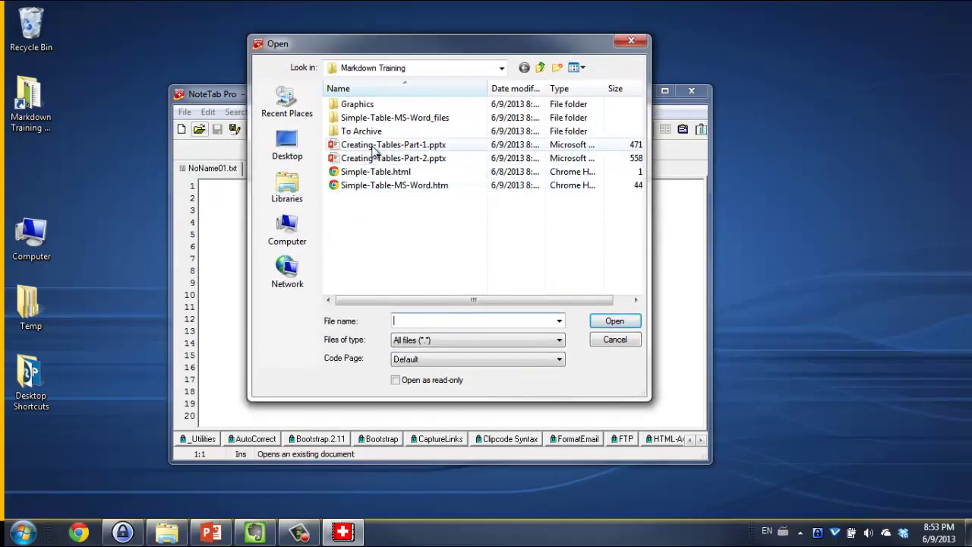
left_click(341, 189)
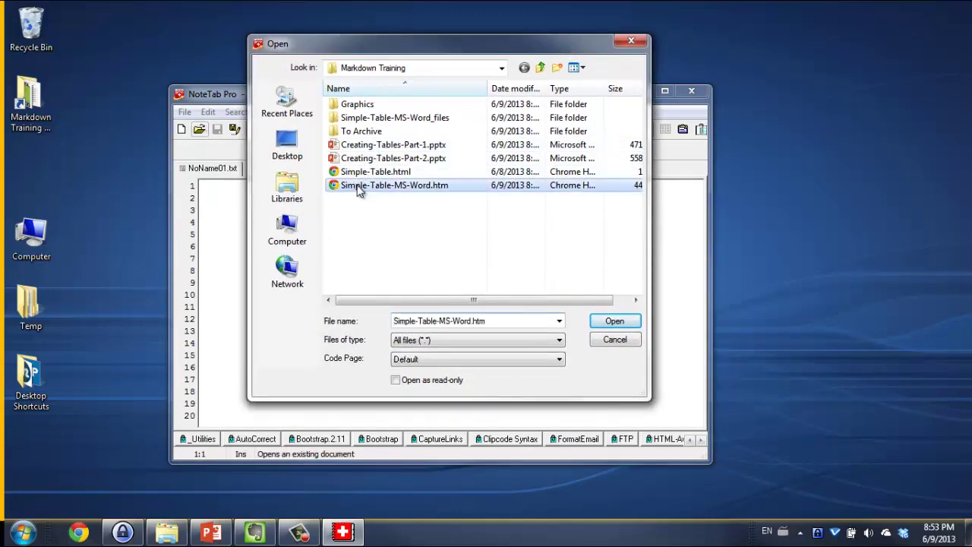
left_click(616, 325)
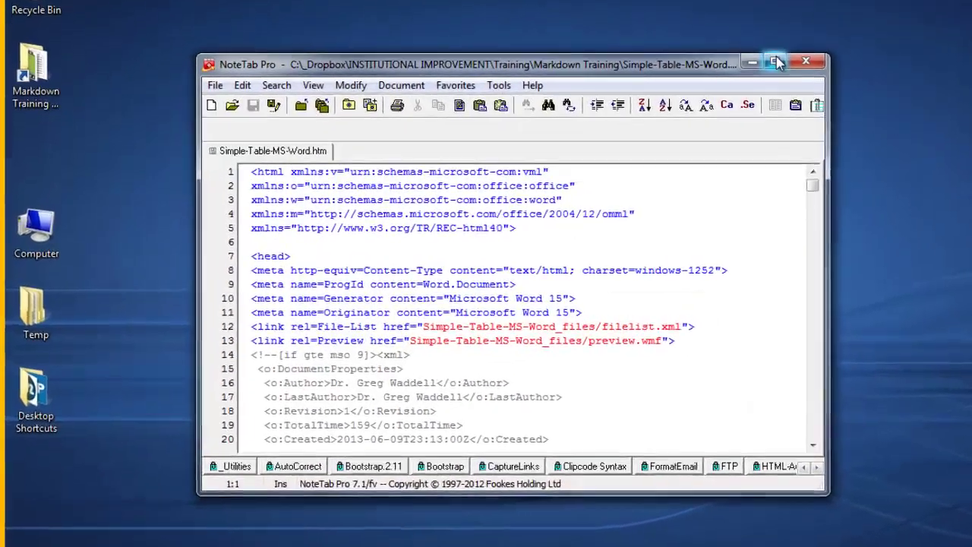
left_click(665, 91)
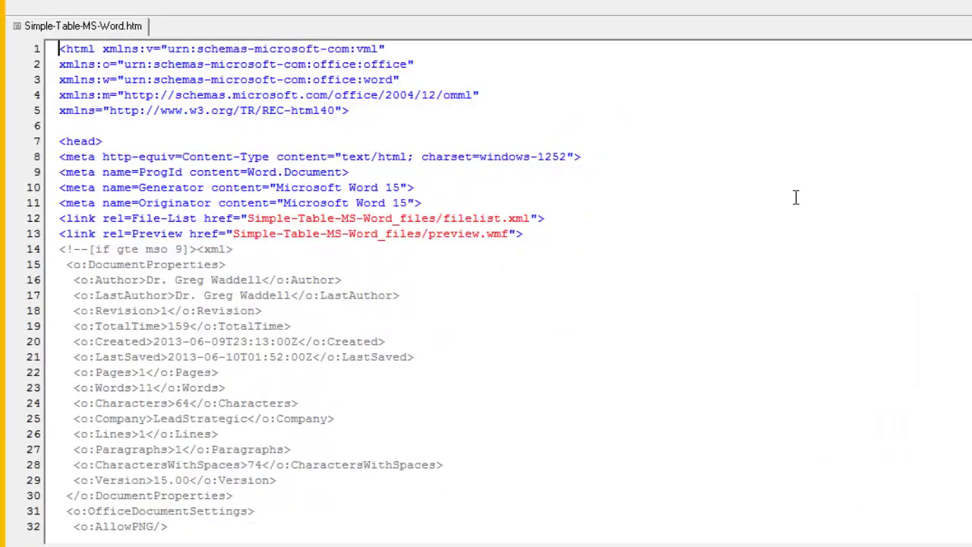
Scroll through the Word-generated HTML down to the table's closing code.
scroll(796, 197, "down", 3)
scroll(796, 198, "down", 18)
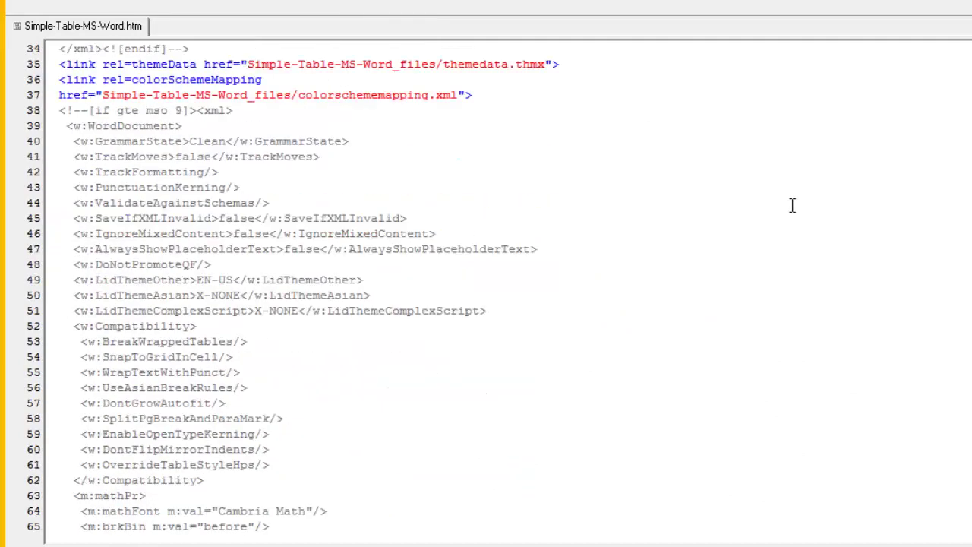
scroll(792, 207, "down", 18)
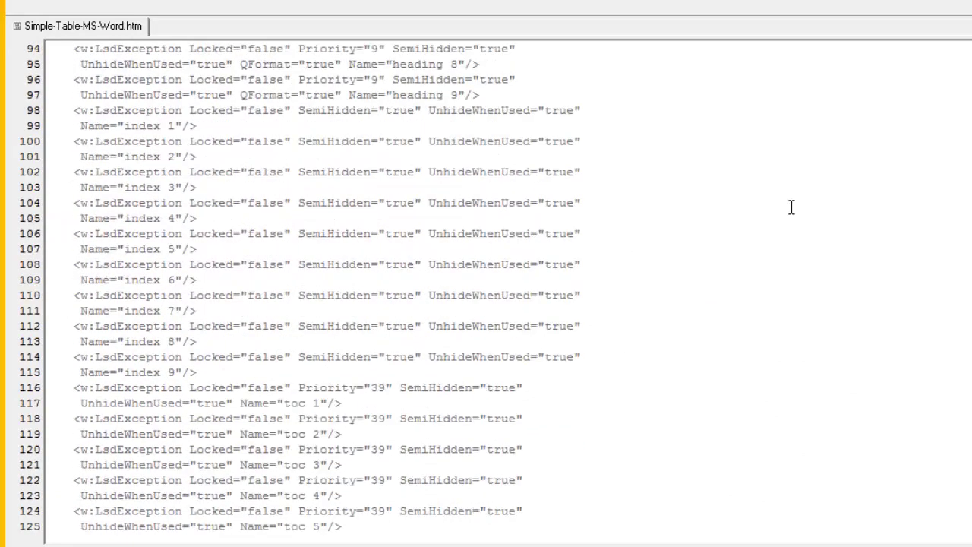
scroll(791, 206, "down", 20)
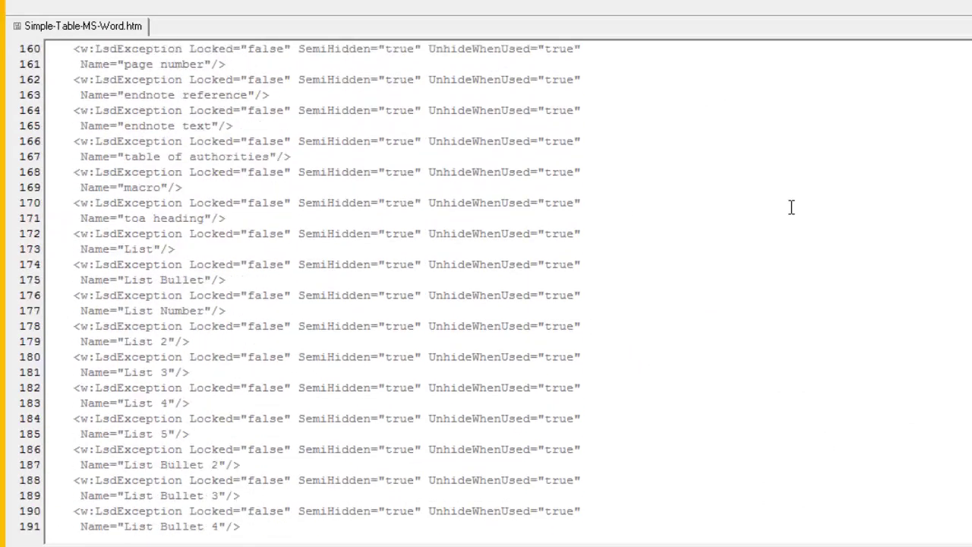
scroll(791, 207, "down", 11)
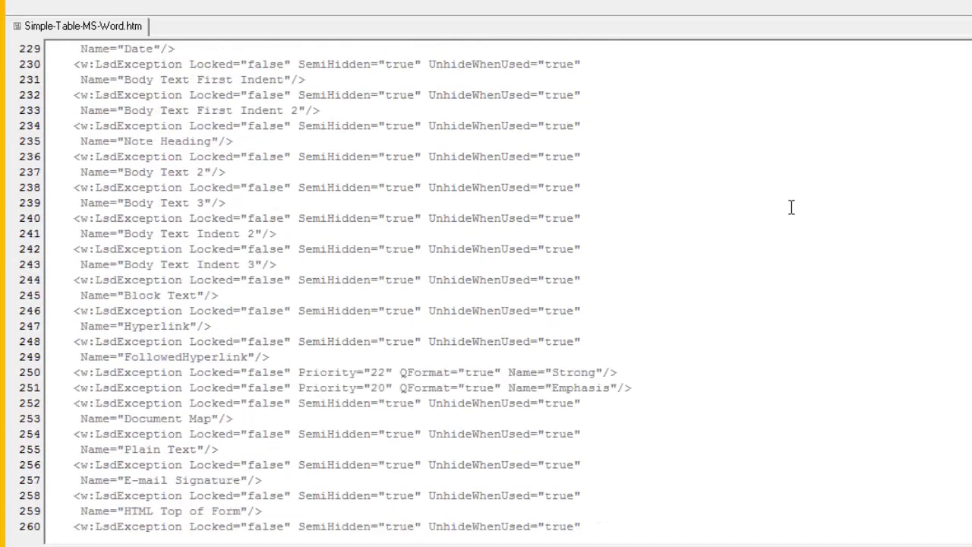
scroll(791, 207, "down", 20)
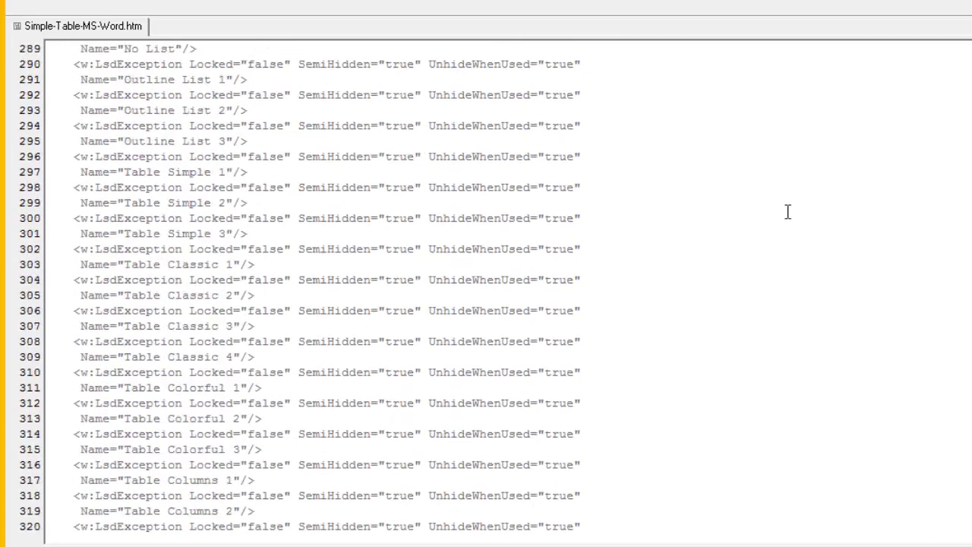
scroll(787, 212, "down", 20)
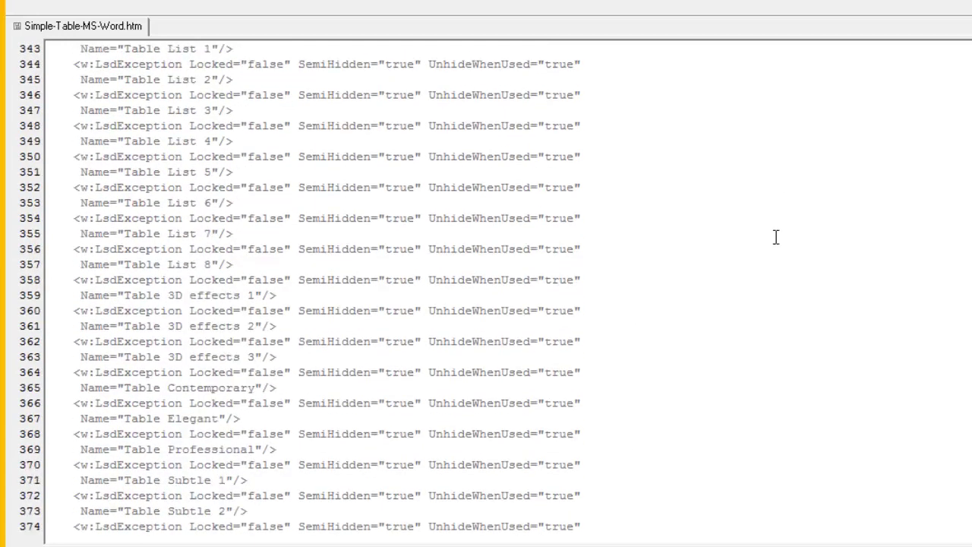
scroll(774, 254, "down", 13)
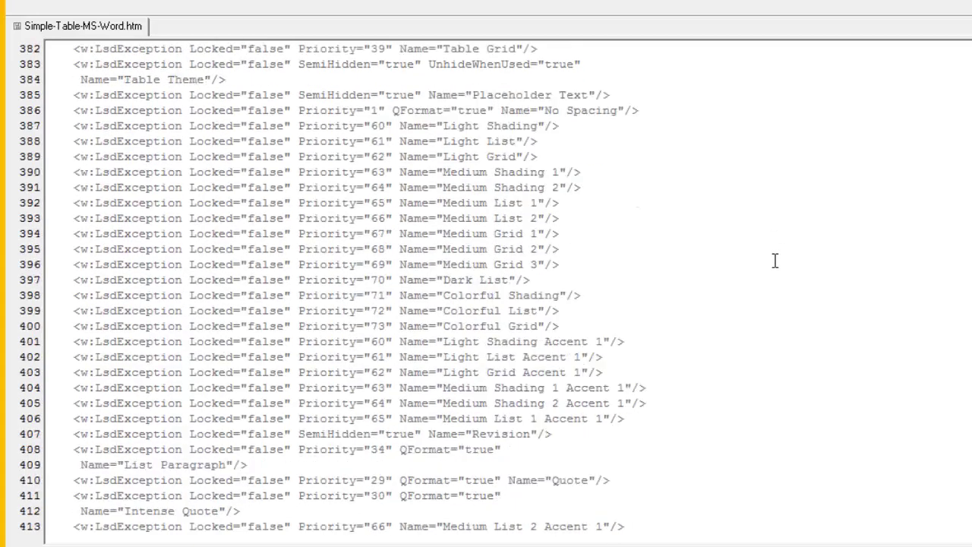
scroll(769, 279, "down", 13)
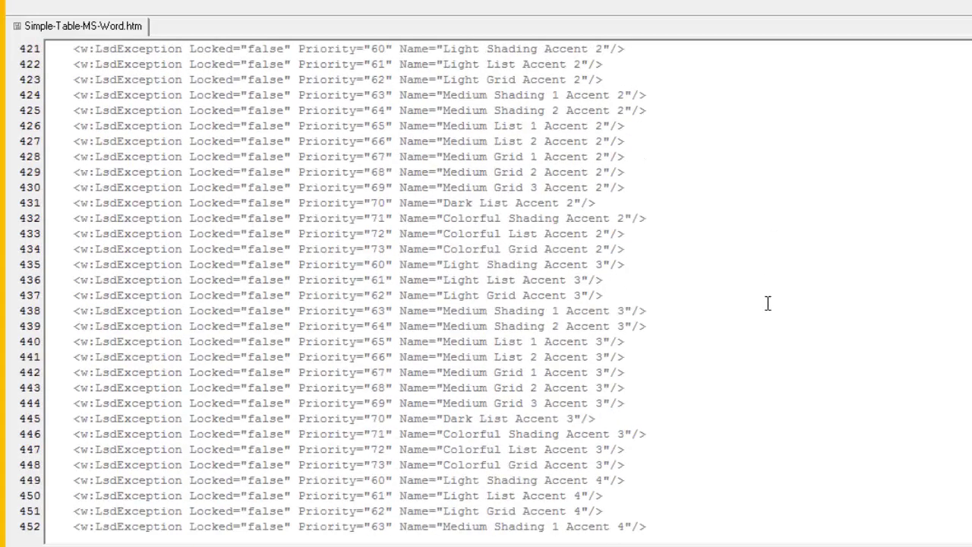
scroll(765, 314, "down", 8)
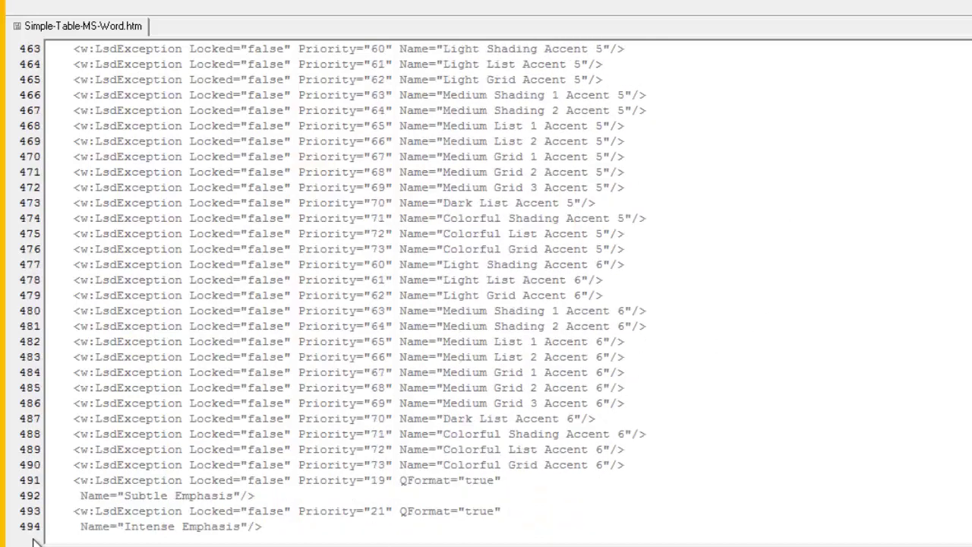
scroll(825, 394, "down", 11)
scroll(825, 394, "down", 4)
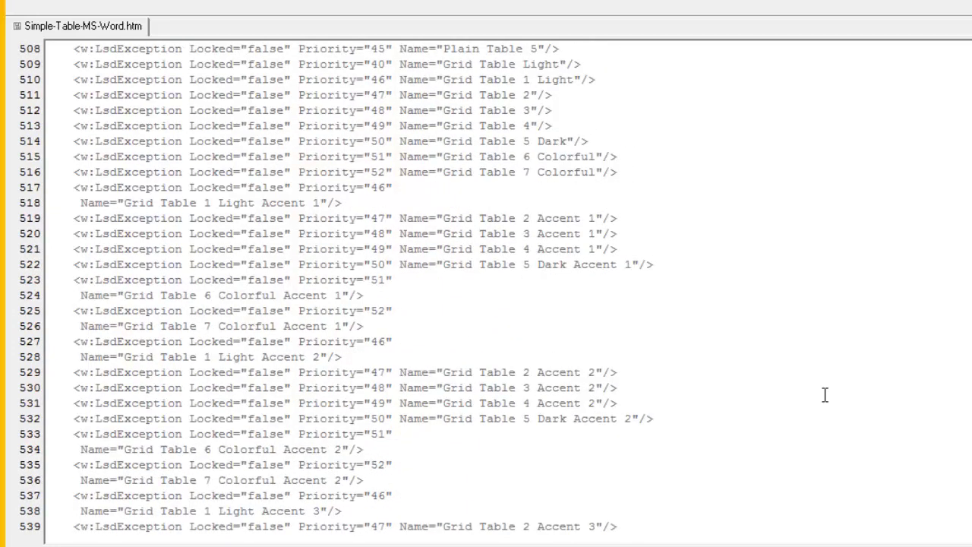
scroll(824, 394, "down", 17)
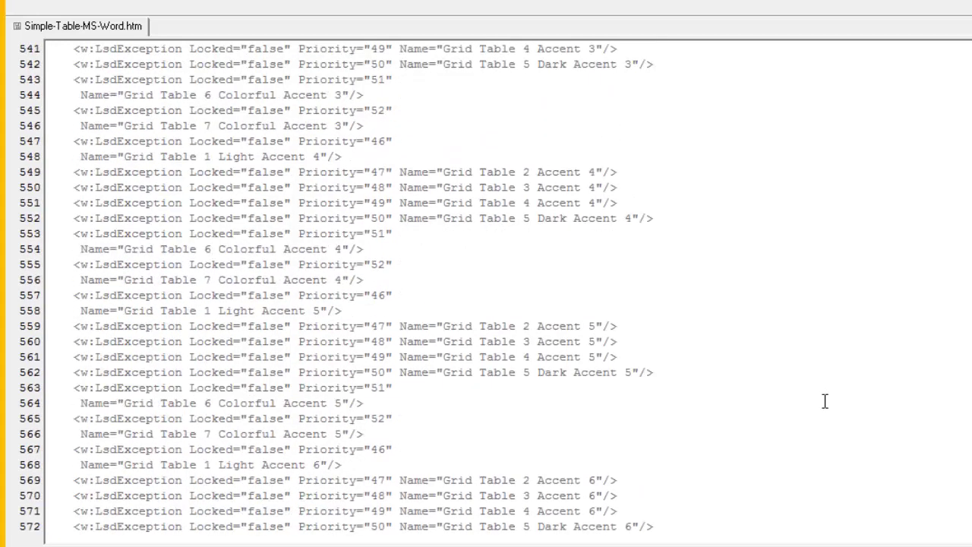
scroll(824, 401, "down", 20)
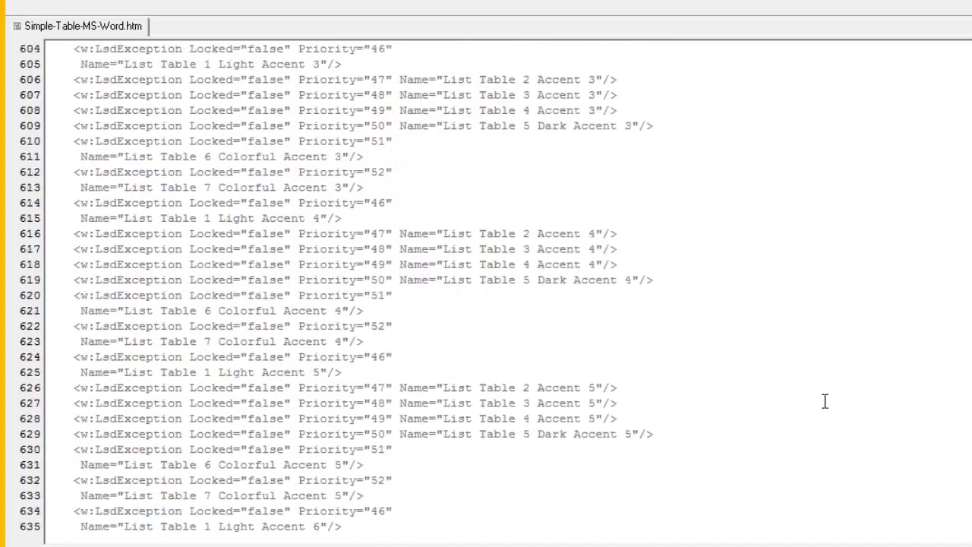
scroll(825, 401, "down", 6)
scroll(825, 401, "down", 20)
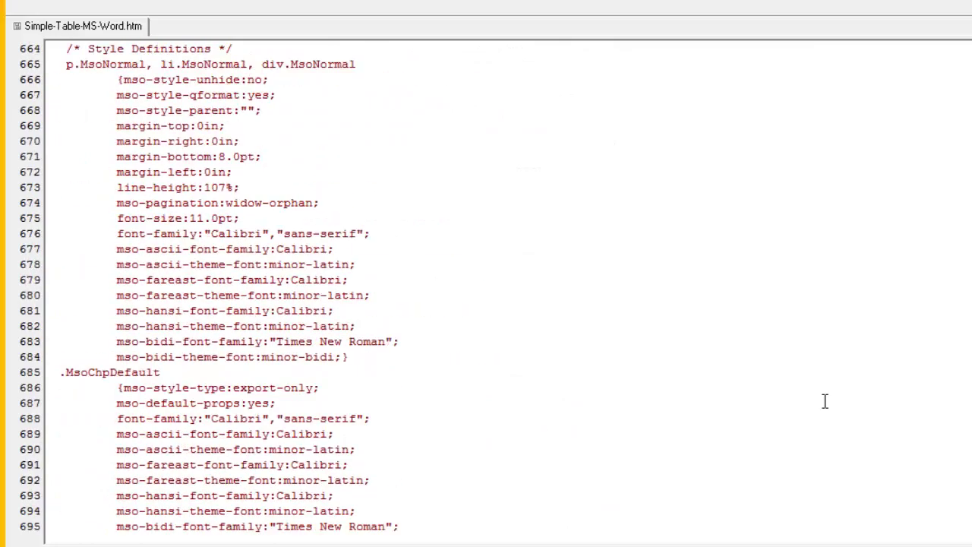
scroll(824, 401, "down", 19)
scroll(825, 401, "down", 19)
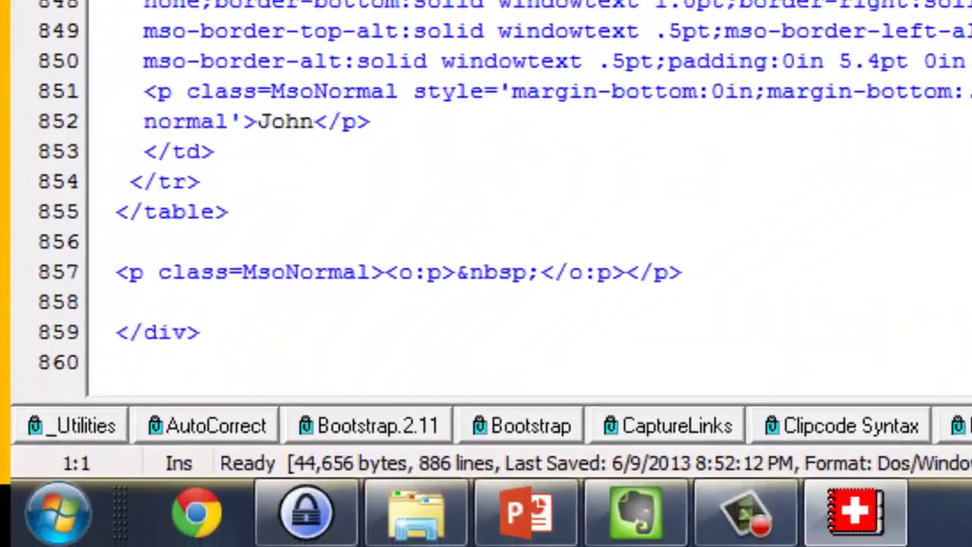
scroll(486, 197, "down", 2)
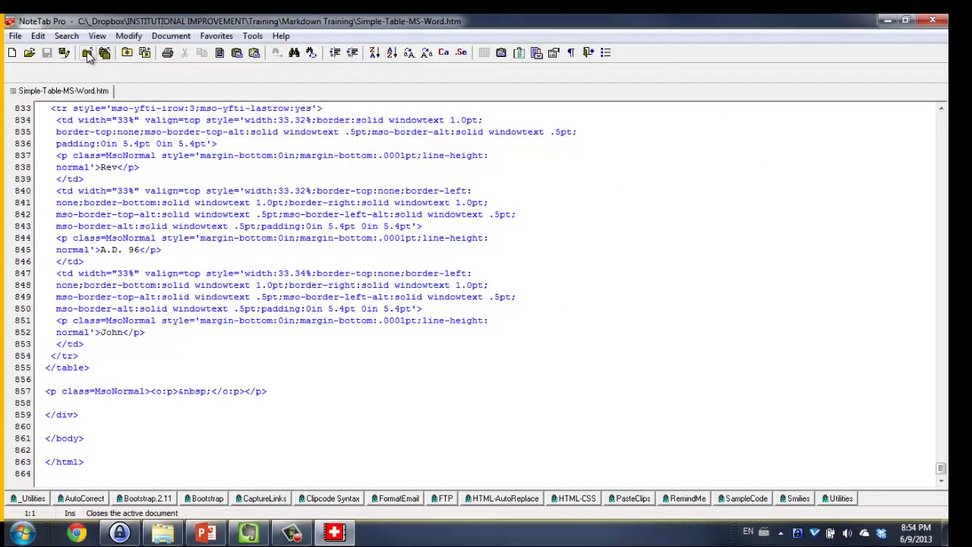
Close the Word HTML file so only the blank NoName01.txt remains.
left_click(87, 54)
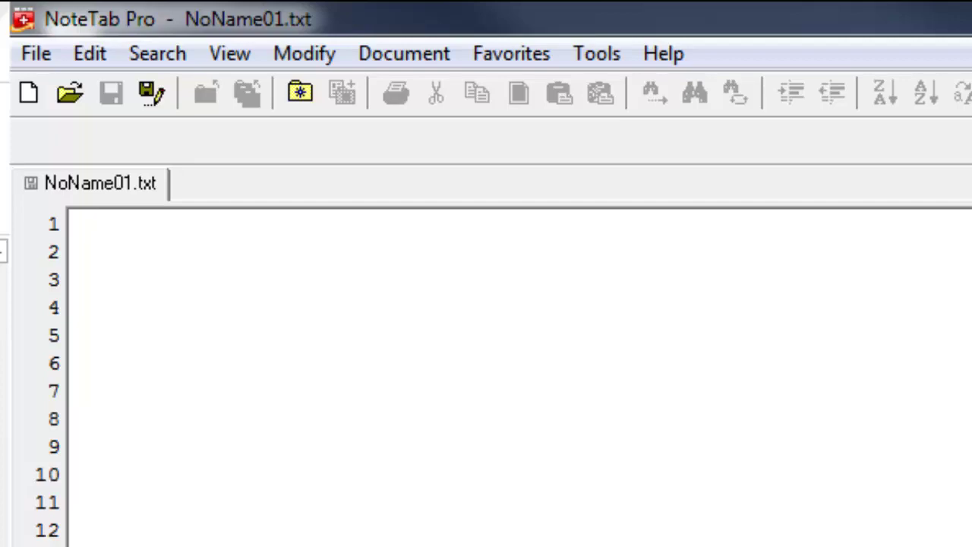
Type the header 'Book | Date | Author' with the separator '---- | ---- | ------' below it.
type("Book |")
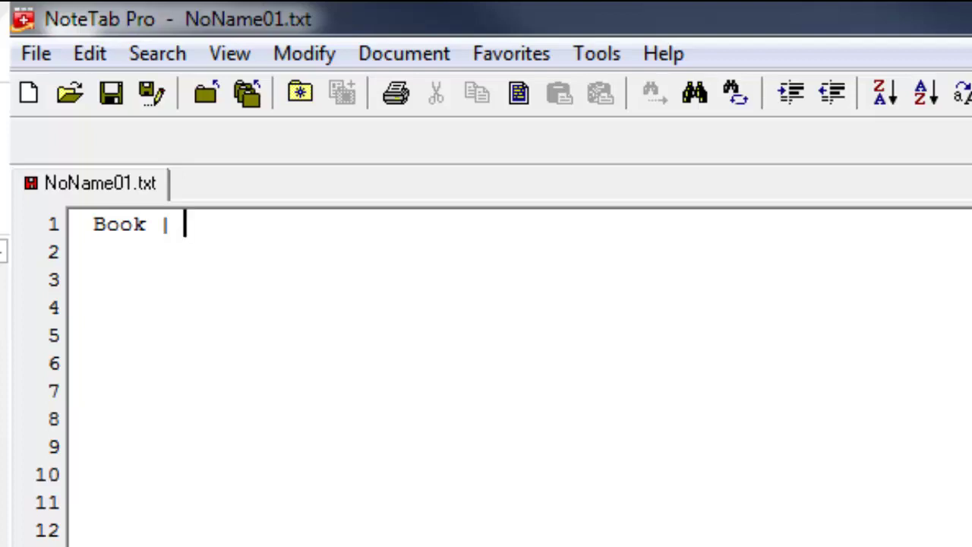
type("Date ")
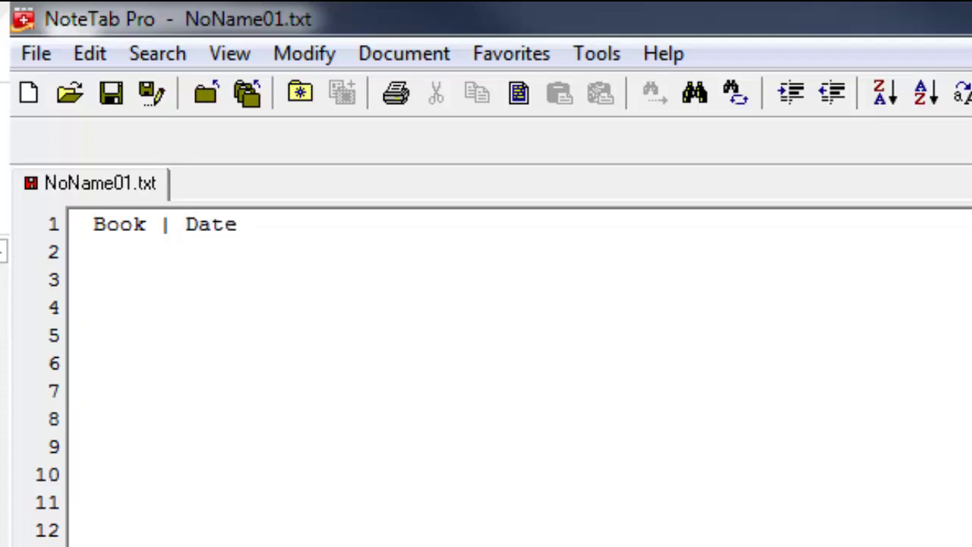
type("| ")
type("Author")
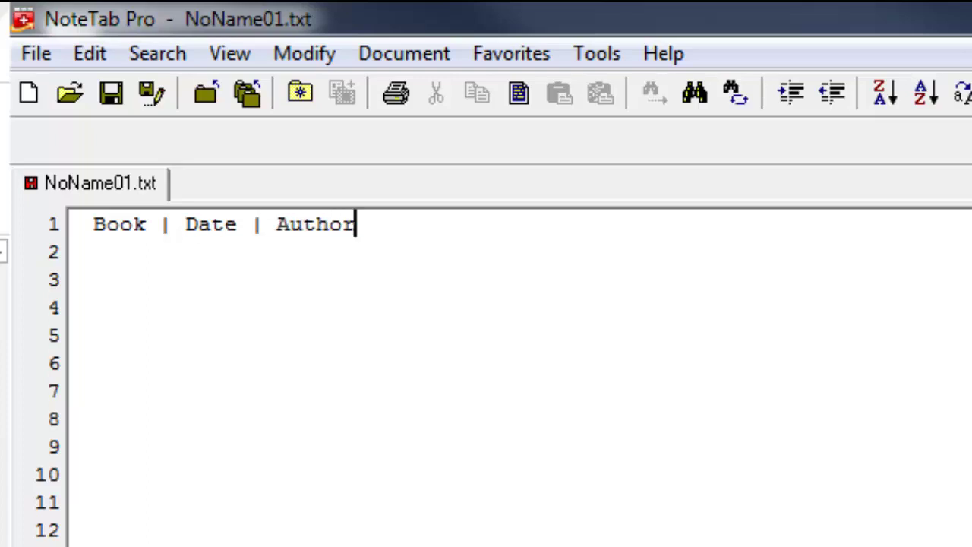
key("Return")
type("____")
key("BackSpace")
key("BackSpace")
key("BackSpace")
key("BackSpace")
key("BackSpace")
key("BackSpace")
key("BackSpace")
key("Return")
type("---- | ---- ")
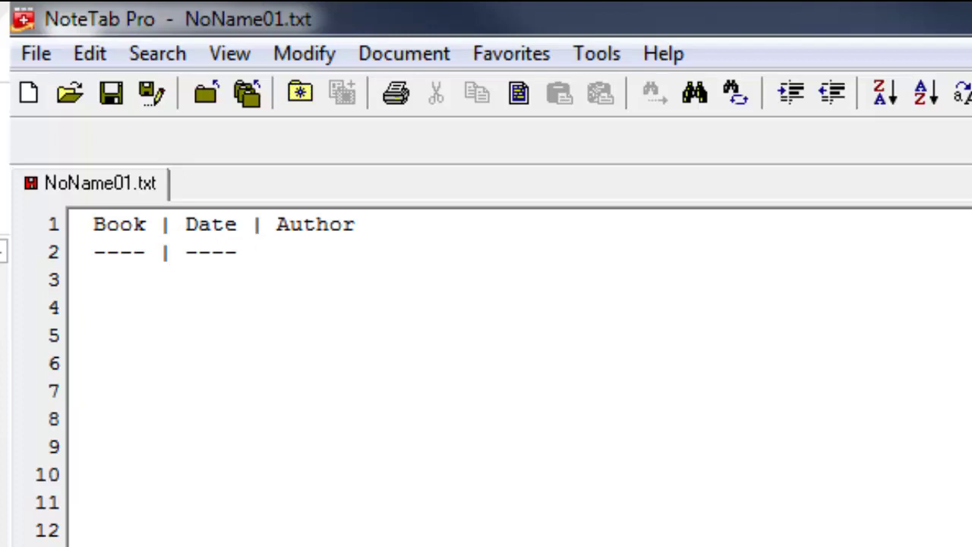
type("| ------")
Add rows 1Tim | A.D. 62 | Paul, Acts | A.D. 62 | Luke, and Rev | A.D. 96 | John.
key("Return")
type("1Tim ")
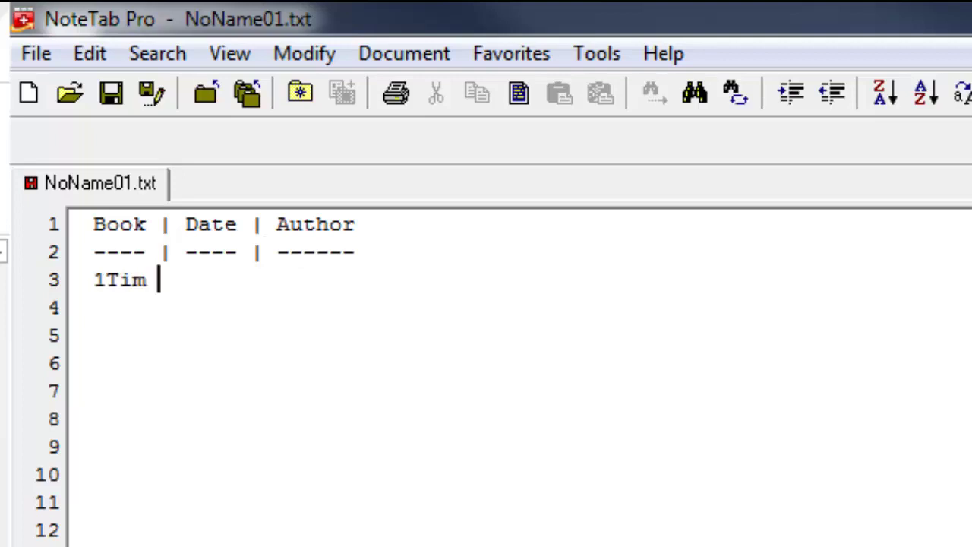
type("| A.")
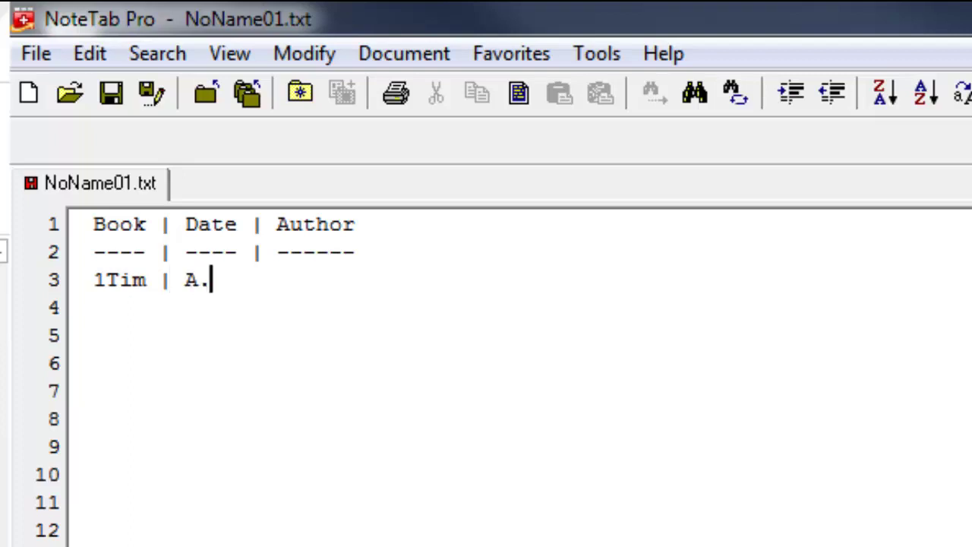
type("D. 62 ")
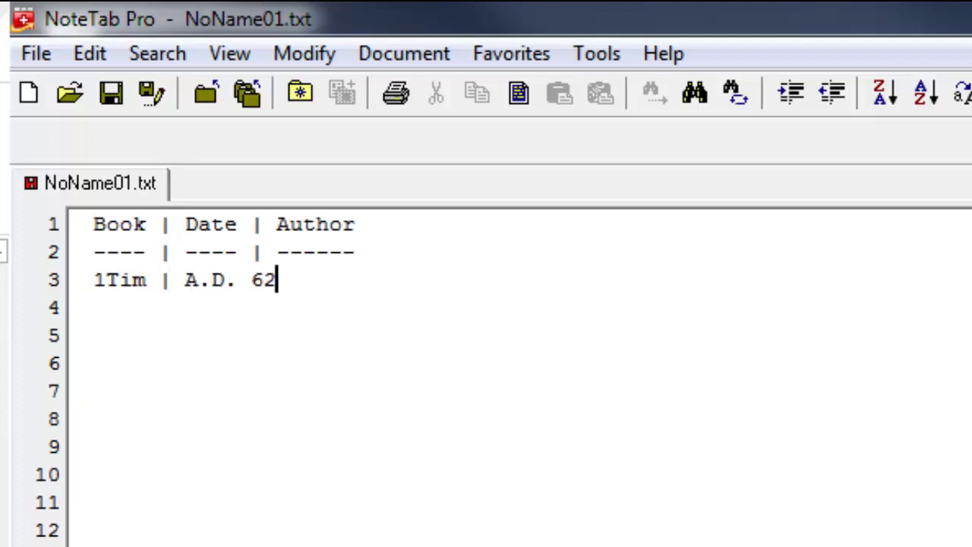
type("| ")
type("Paul")
key("Return")
type("Rev  ")
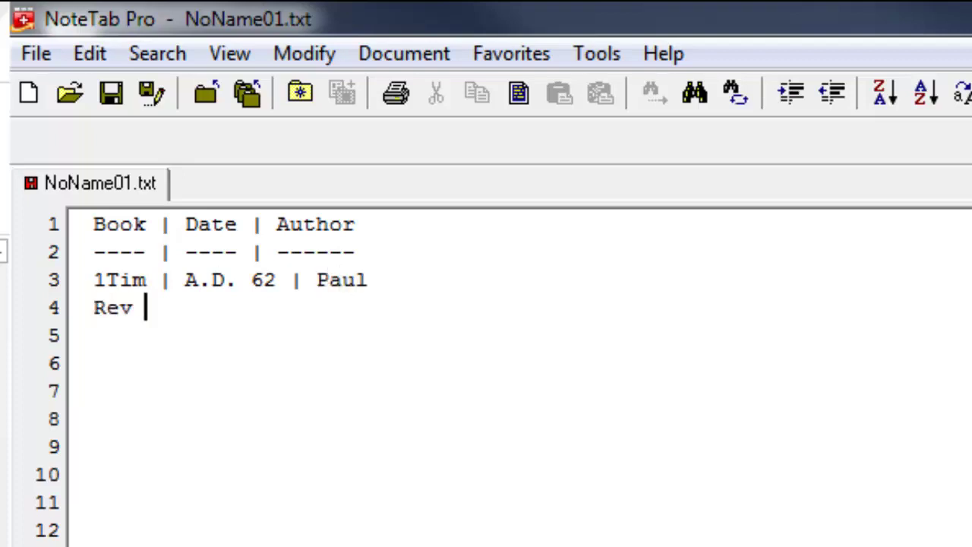
type("| A.D. 6")
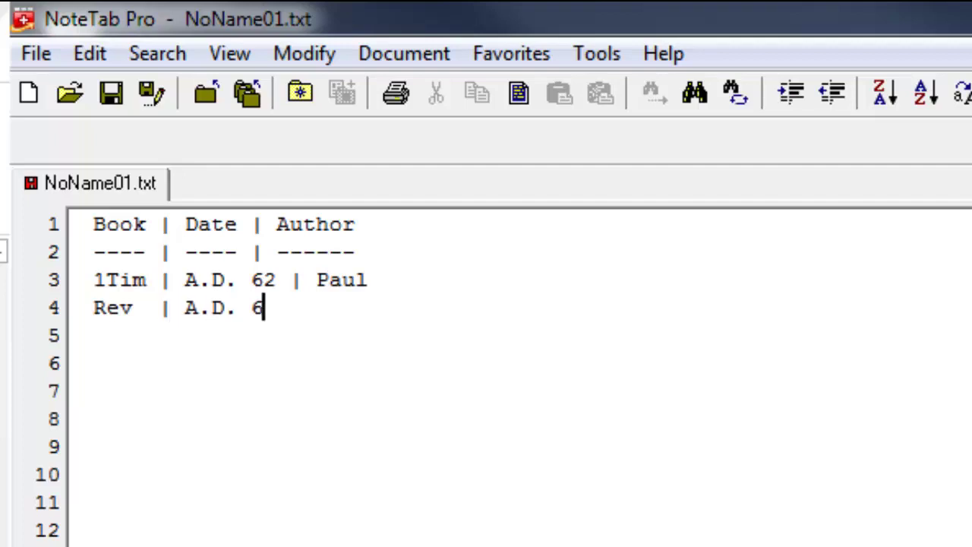
key("BackSpace")
key("BackSpace")
key("BackSpace")
key("BackSpace")
key("BackSpace")
key("BackSpace")
key("BackSpace")
key("BackSpace")
key("BackSpace")
key("BackSpace")
key("BackSpace")
key("BackSpace")
key("BackSpace")
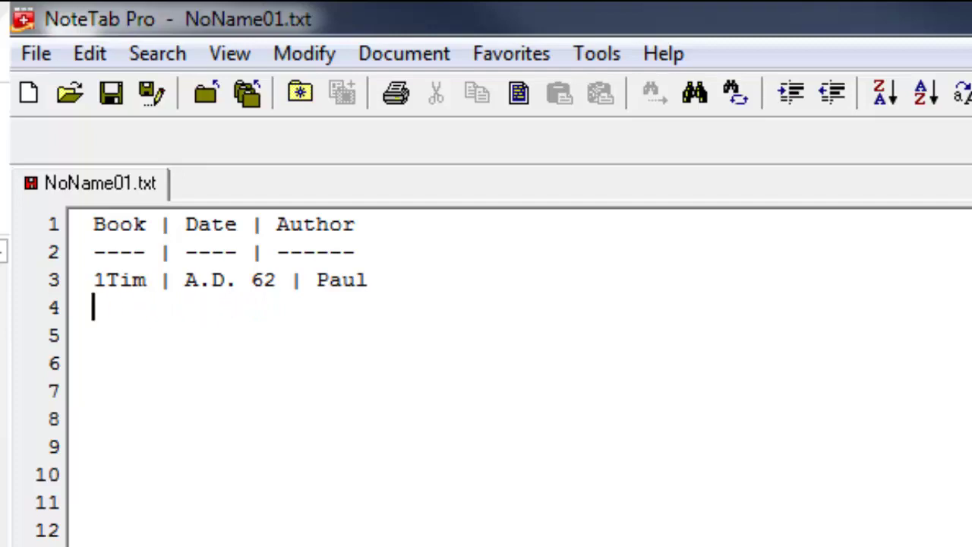
type("Acts |")
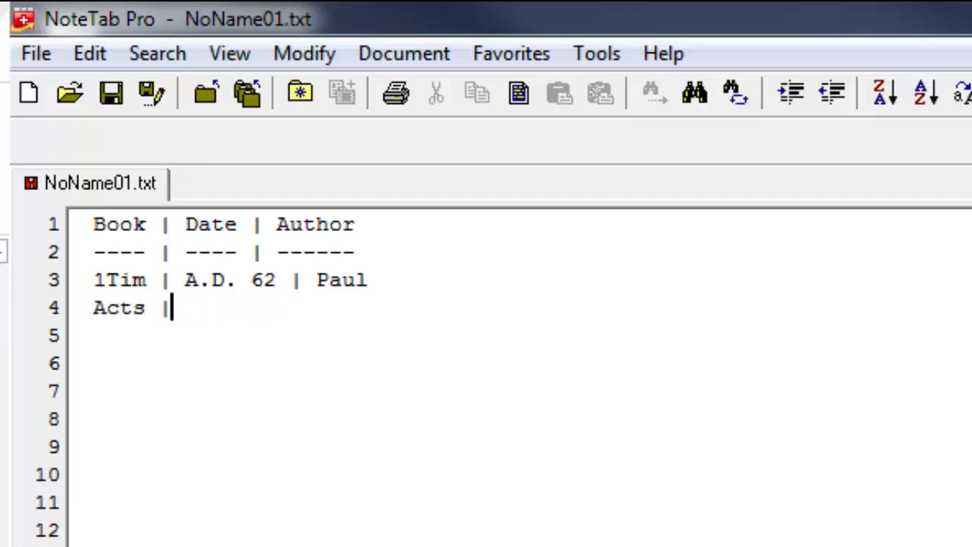
type(" A.D. ")
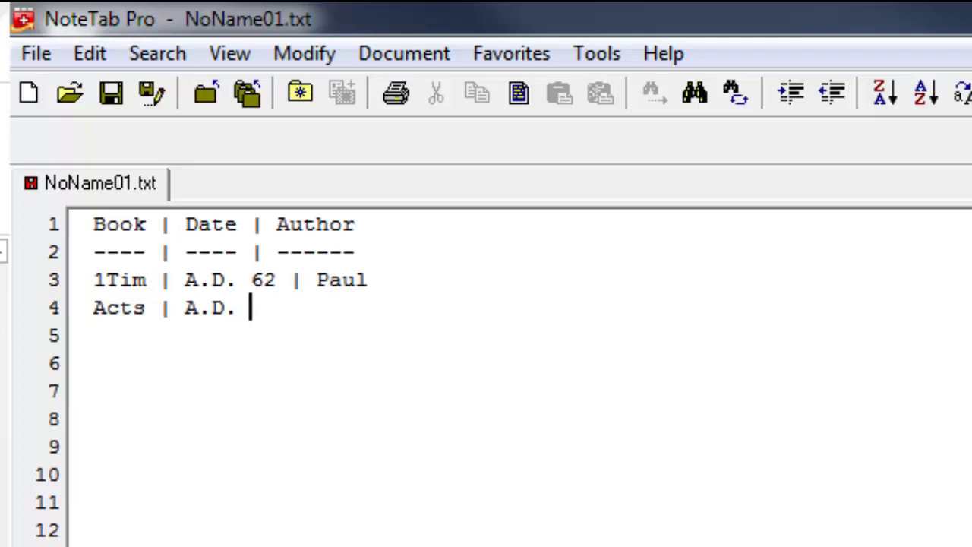
type("62 | ")
type("Luke")
key("Return")
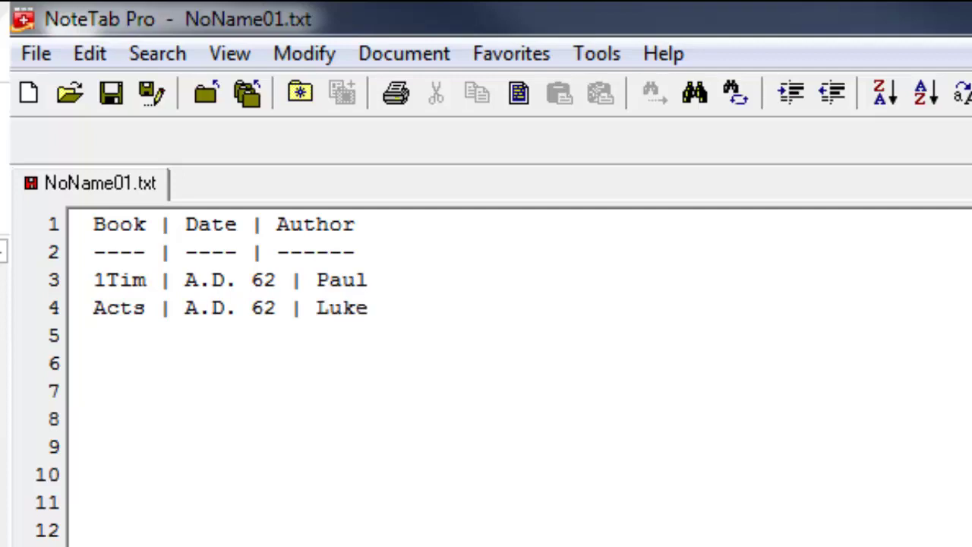
type("Rev  | A.D. 96 | John")
Delete the extra space before the header row's second pipe so it lines up.
key("Up")
key("Up")
key("Up")
key("Left")
key("Up")
key("Left")
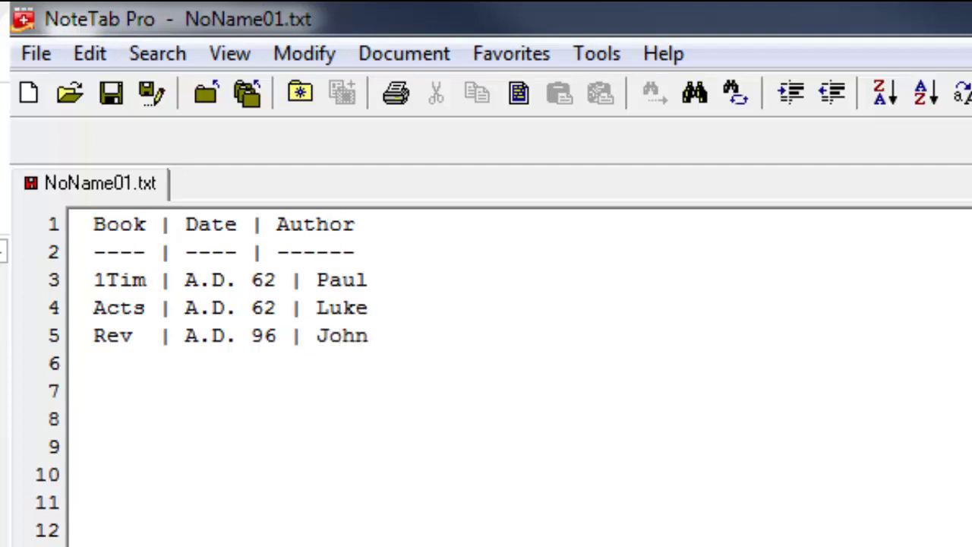
key("Left")
key("Left")
key("Left")
key("Left")
key("Left")
key("Left")
key("Left")
key("Left")
key("Left")
key("Left")
key("Left")
key("Left")
key("Right")
key("Right")
key("Up")
key("Right")
key("Right")
key("Right")
key("Right")
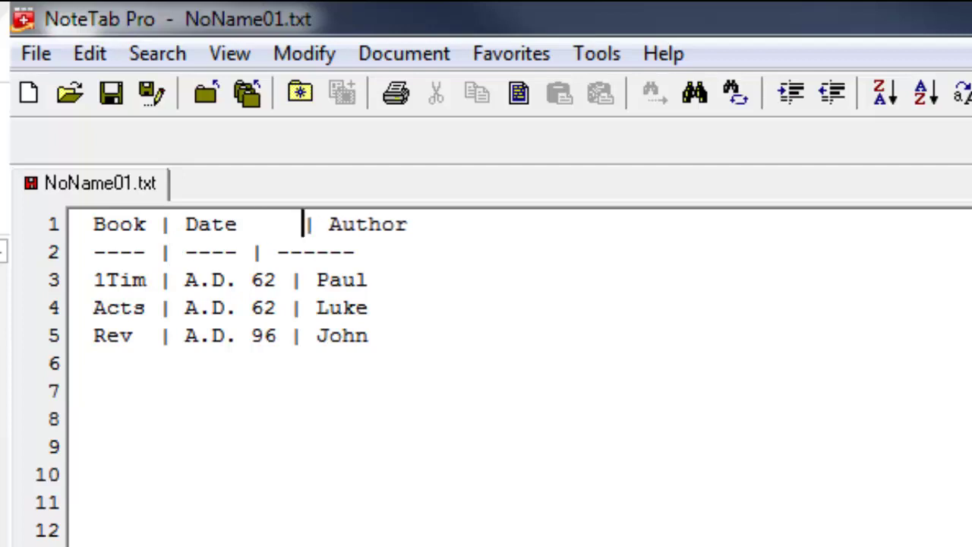
key("BackSpace")
Check the second-pipe alignment in the separator, Acts and Rev rows.
left_click(251, 251)
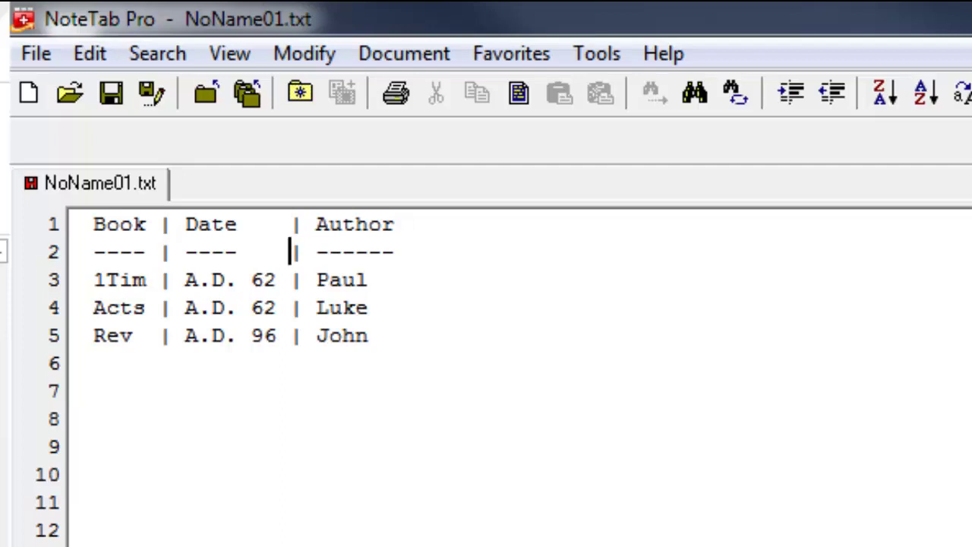
left_click(289, 307)
left_click(290, 335)
left_click(368, 336)
left_click(94, 390)
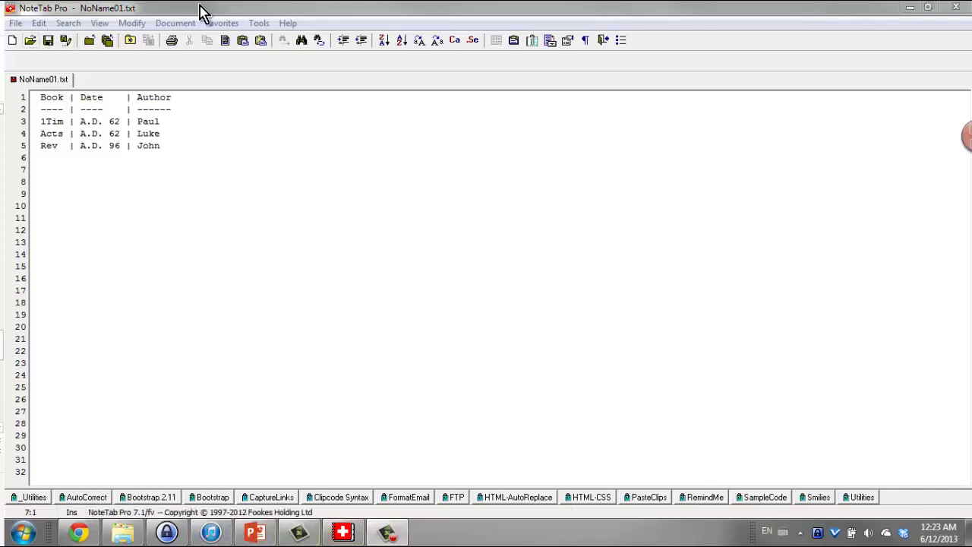
Open Simple-Table.html from disk in a new NoteTab Pro tab.
left_click(30, 42)
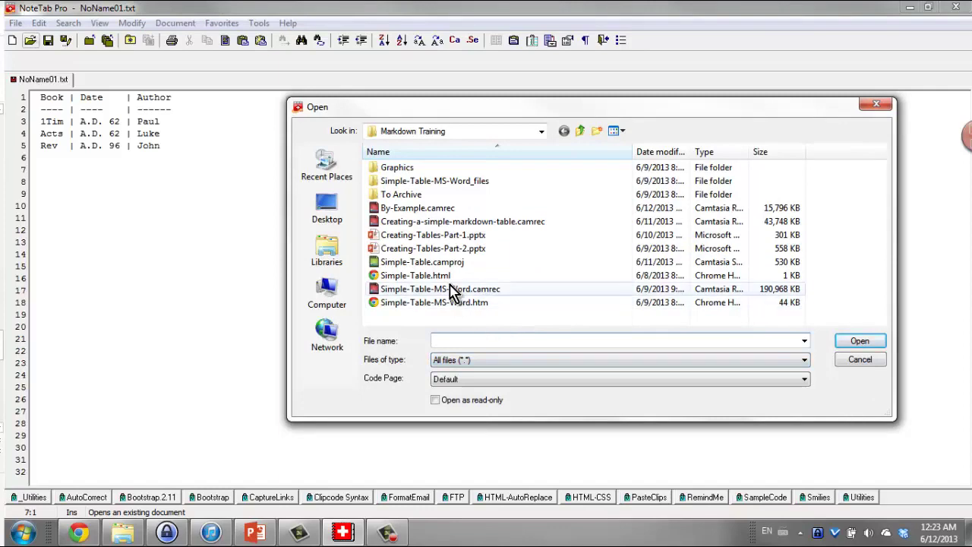
left_click(421, 276)
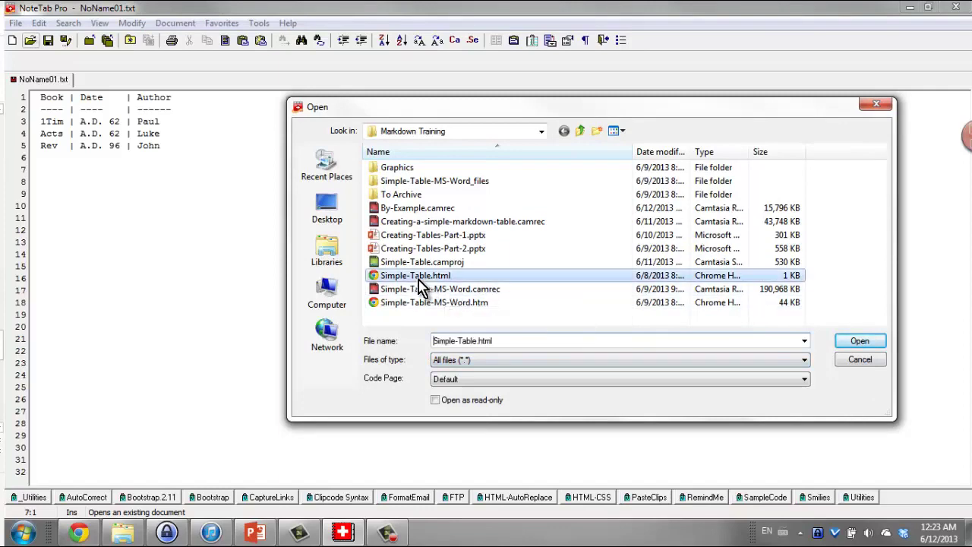
left_click(861, 341)
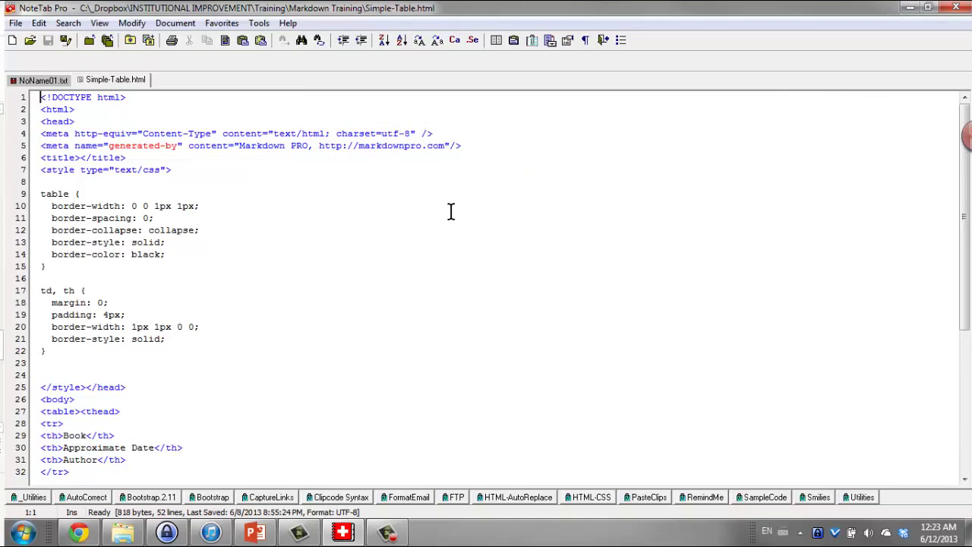
Compare it with the Markdown document, then scroll through the Simple-Table.html source.
left_click(38, 82)
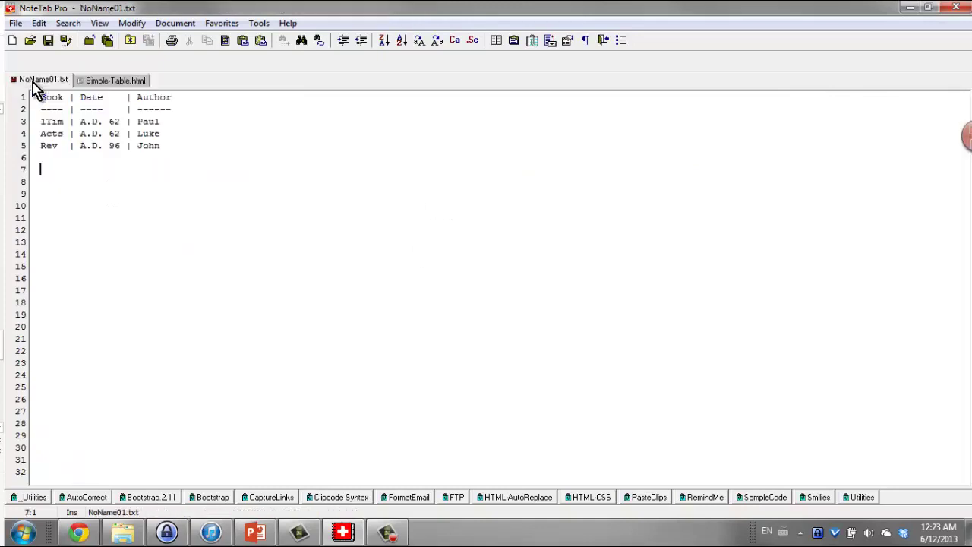
left_click(124, 80)
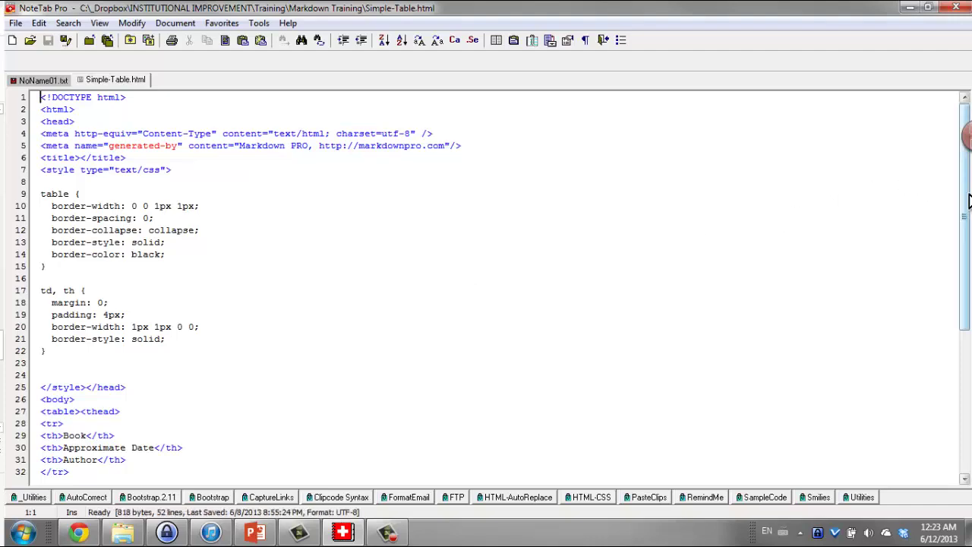
left_click_drag(966, 201, 961, 446)
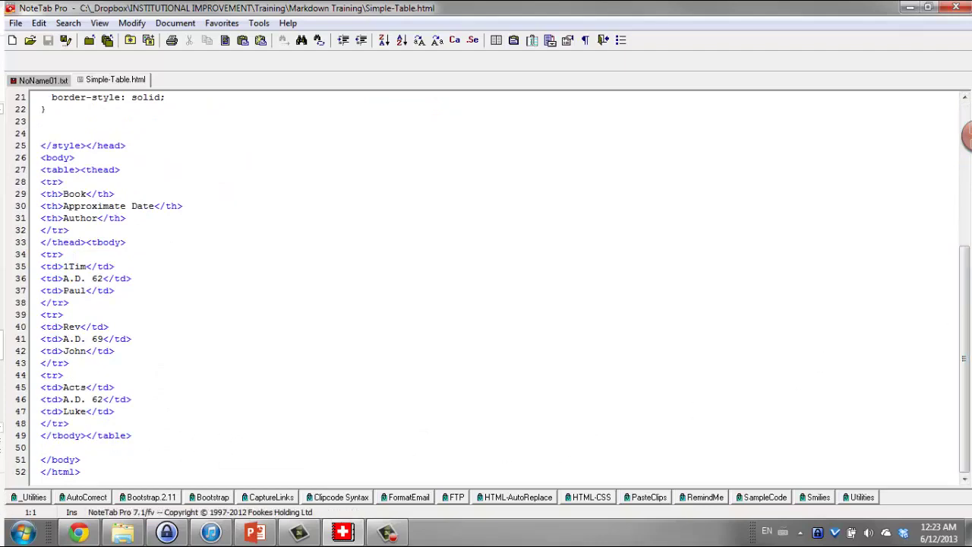
left_click_drag(965, 325, 942, 127)
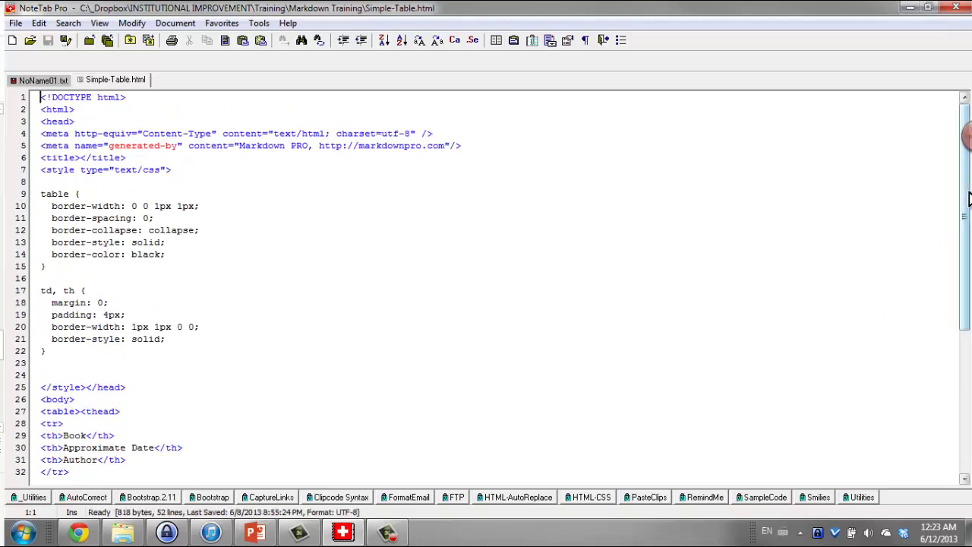
left_click_drag(968, 198, 926, 213)
Launch Firefox from the Start menu and open the local Simple-Table.html file.
left_click(23, 531)
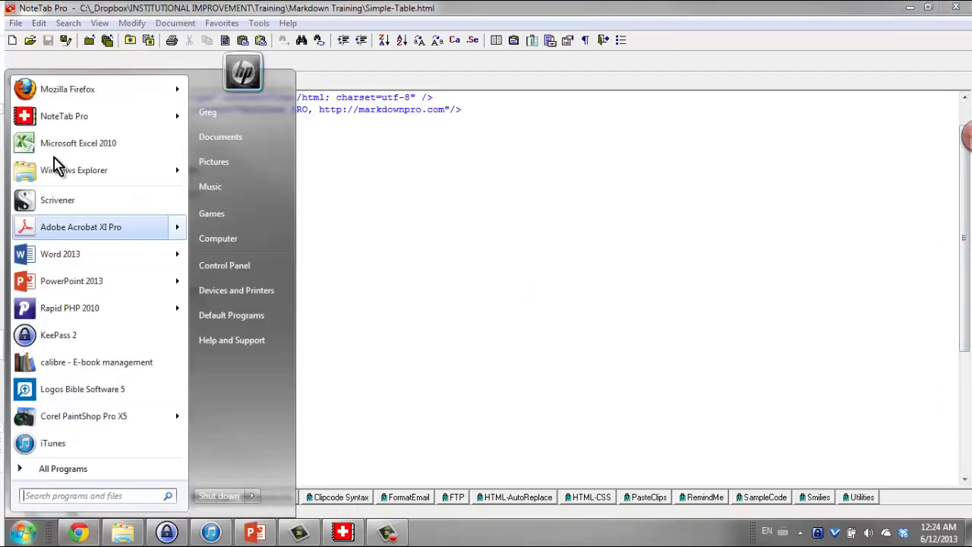
left_click(47, 95)
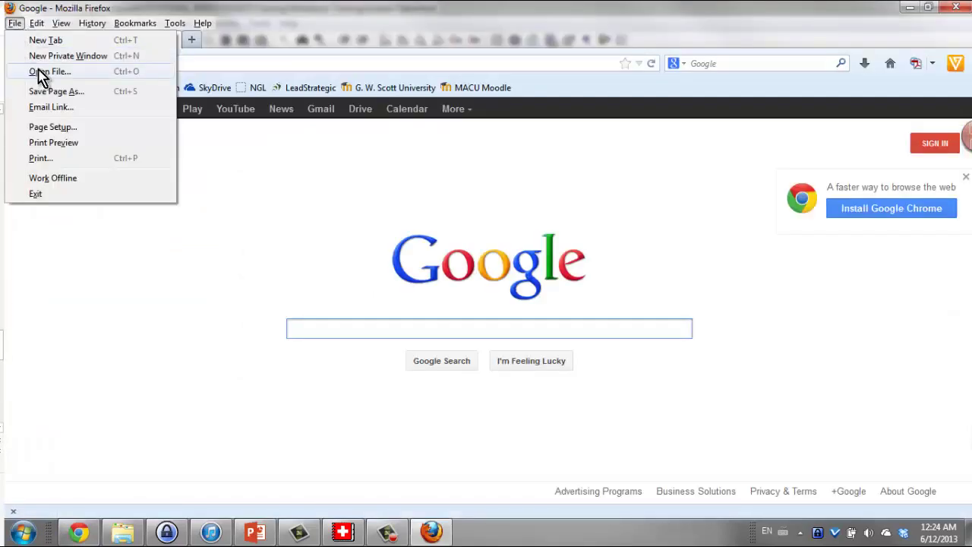
left_click(41, 70)
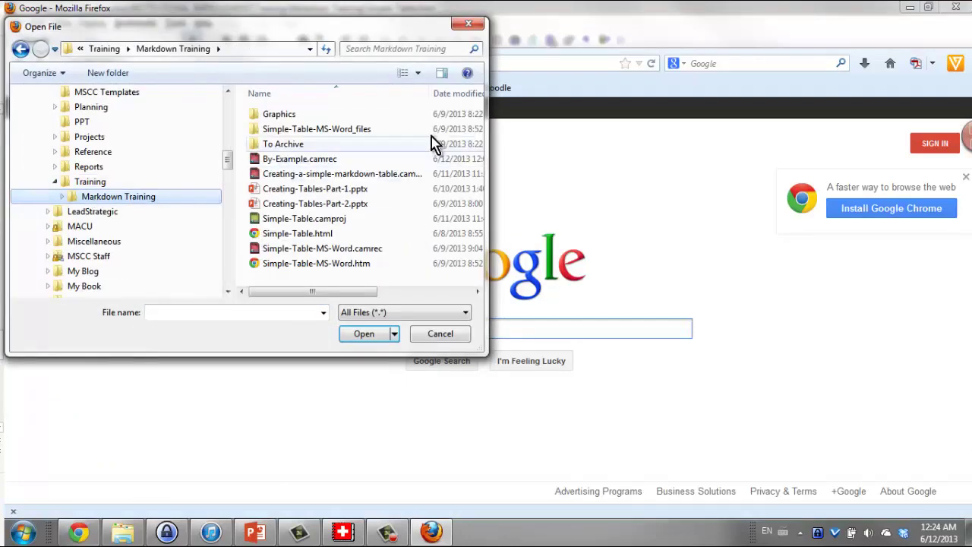
left_click_drag(486, 135, 662, 131)
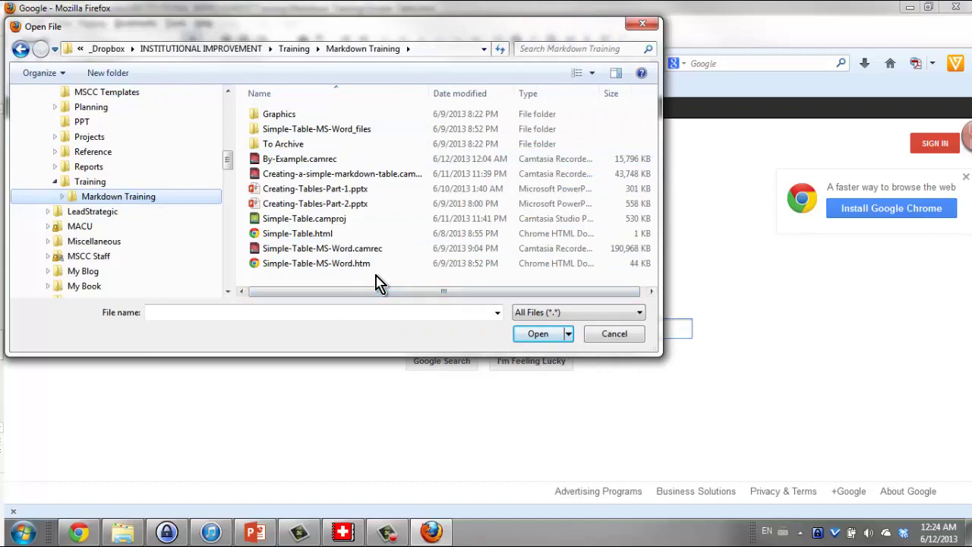
left_click(283, 233)
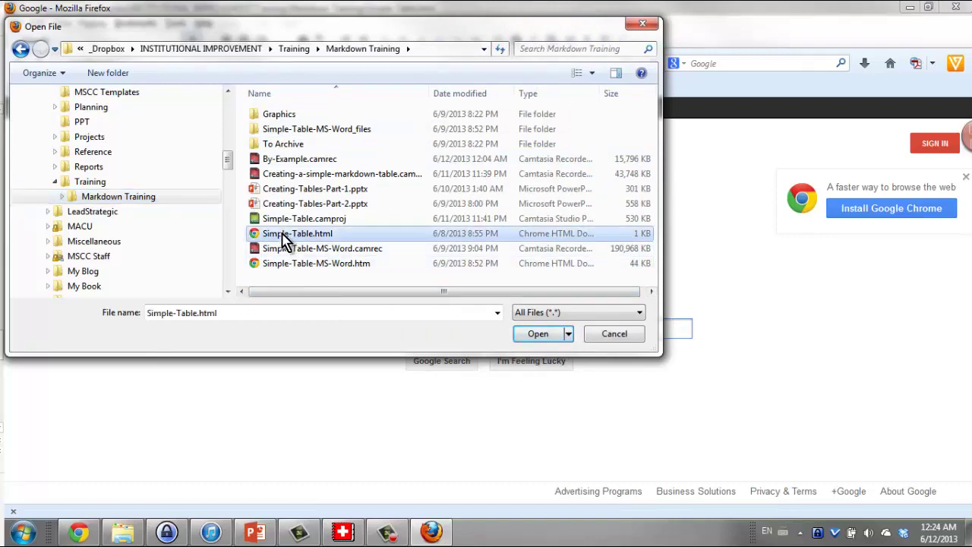
left_click(535, 335)
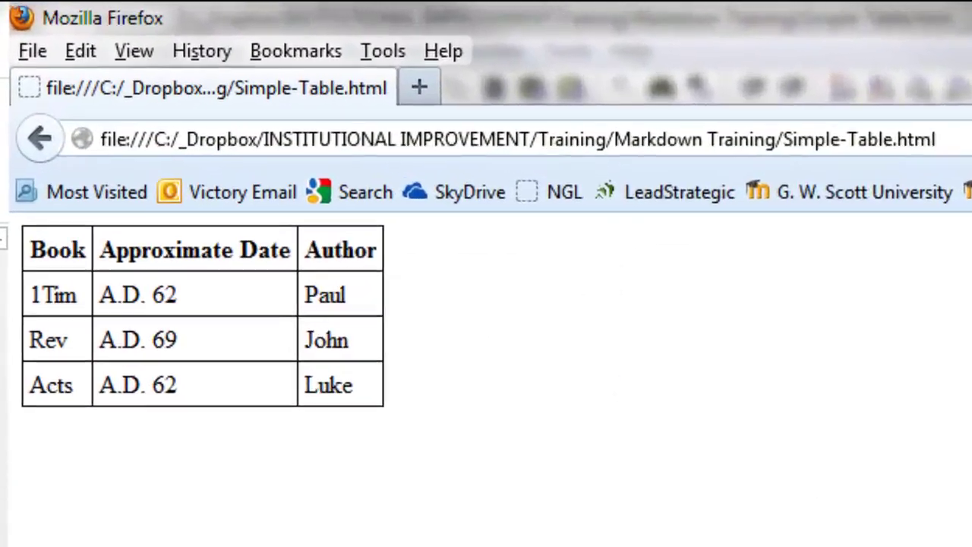